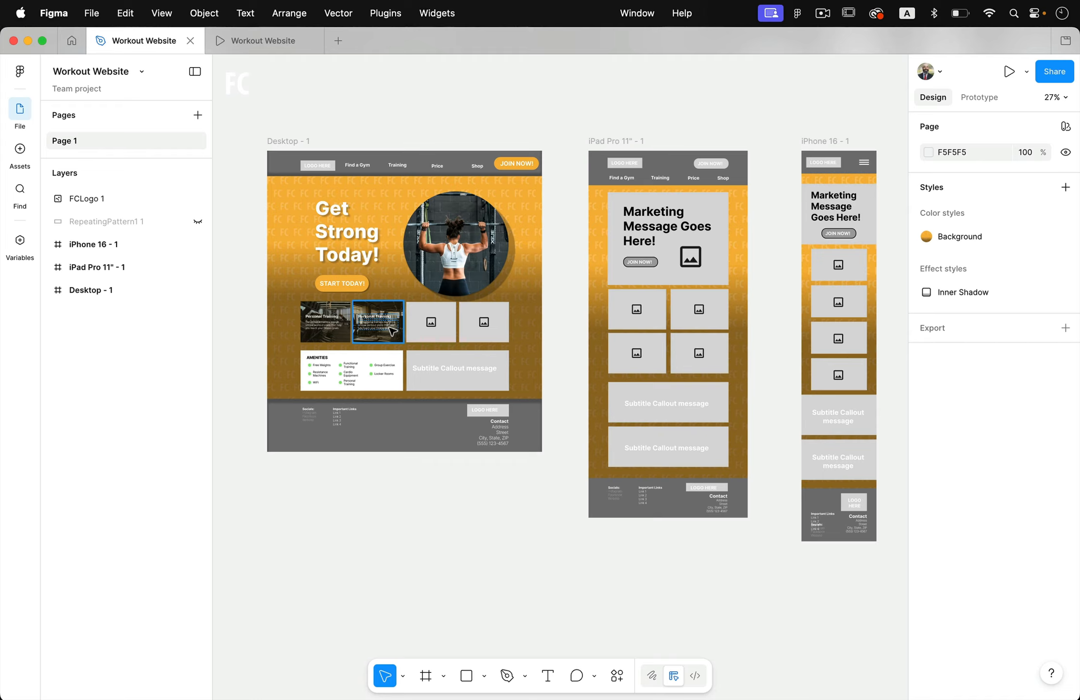
# - Switch to the browser and review the 24 Hour Fitness home page down to its membership tiers
pyautogui.hotkey('ctrl', 'Right')
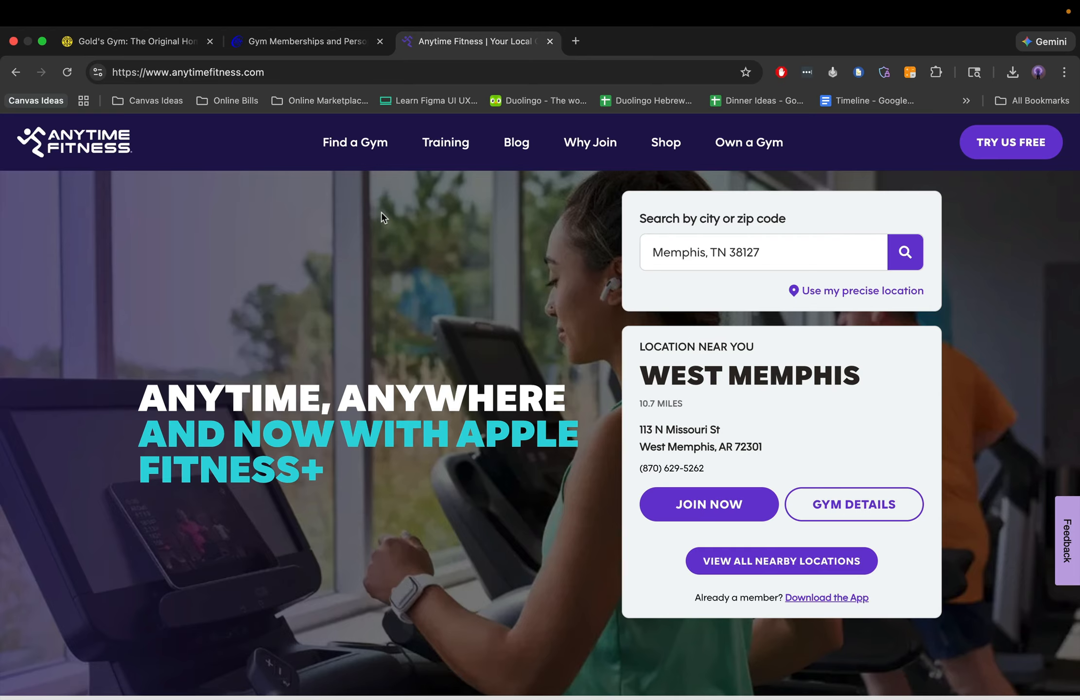
pyautogui.click(346, 47)
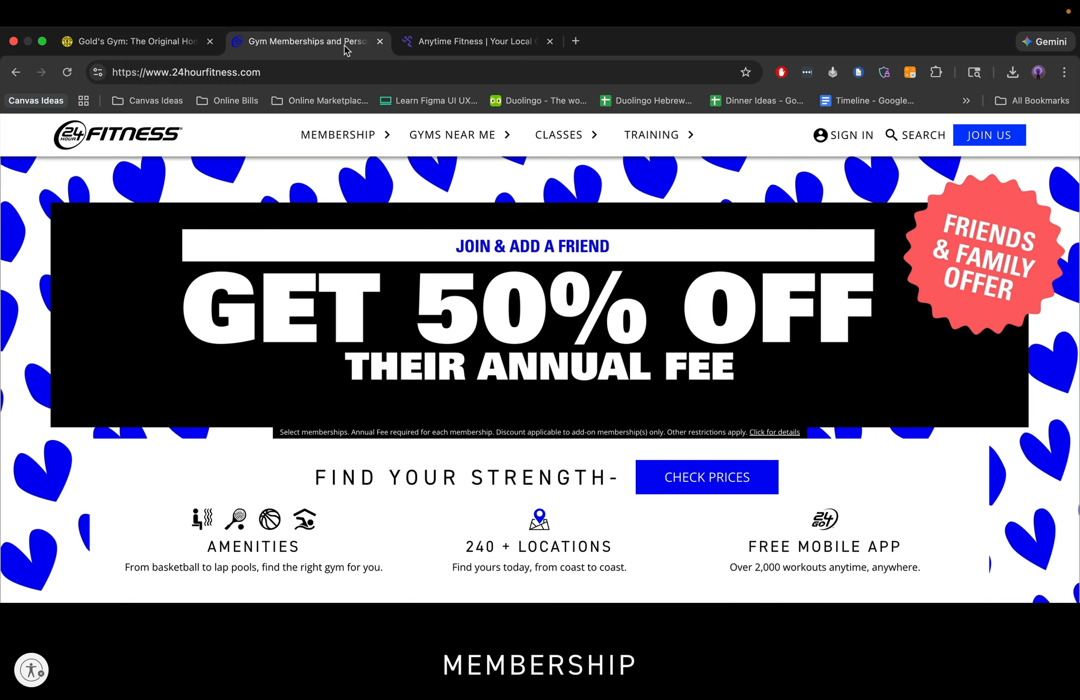
pyautogui.scroll(-10, 234, 195)
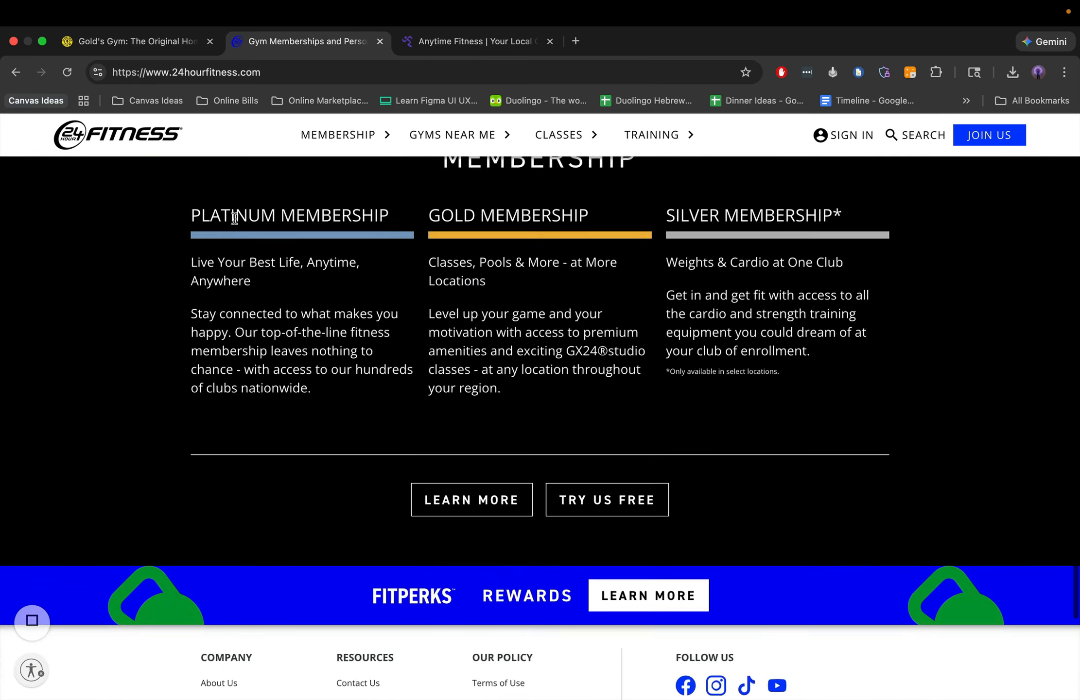
pyautogui.scroll(10, 234, 195)
# - Review the Gold's Gym home page from the hero section down to the training cards
pyautogui.click(97, 41)
pyautogui.scroll(-15, 199, 325)
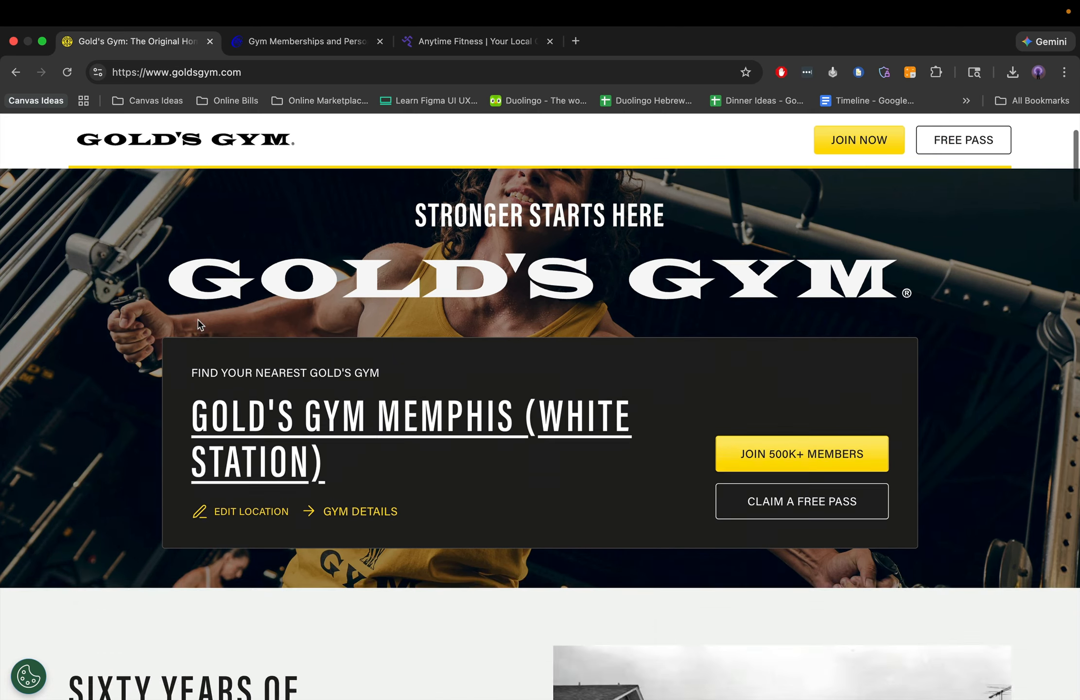
pyautogui.scroll(15, 199, 325)
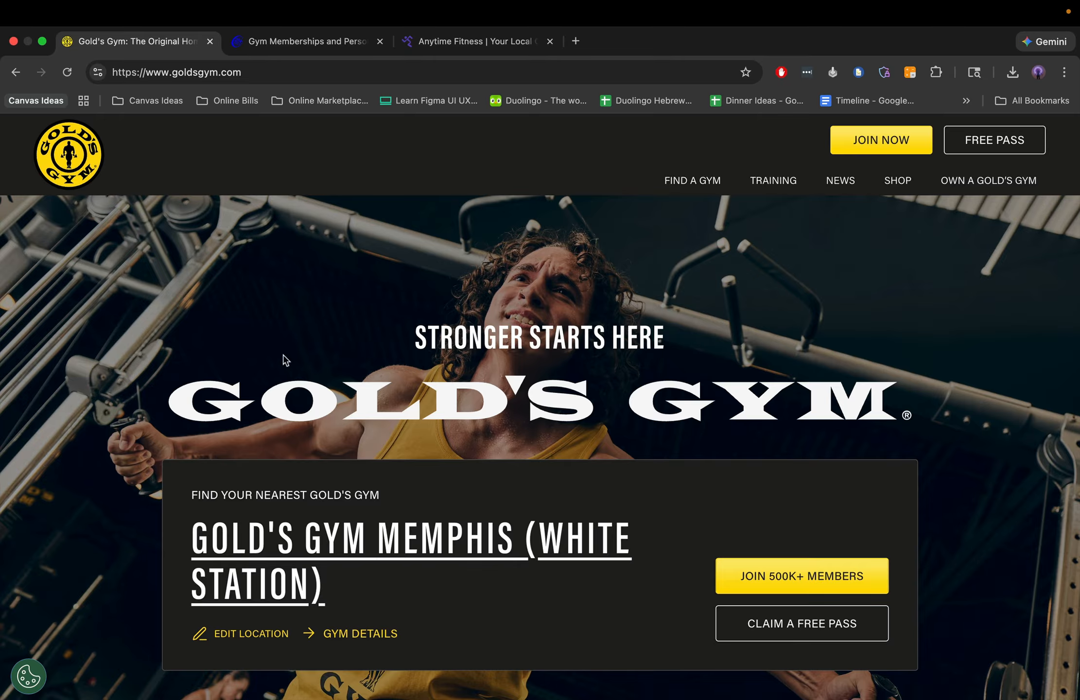
pyautogui.scroll(-12, 561, 474)
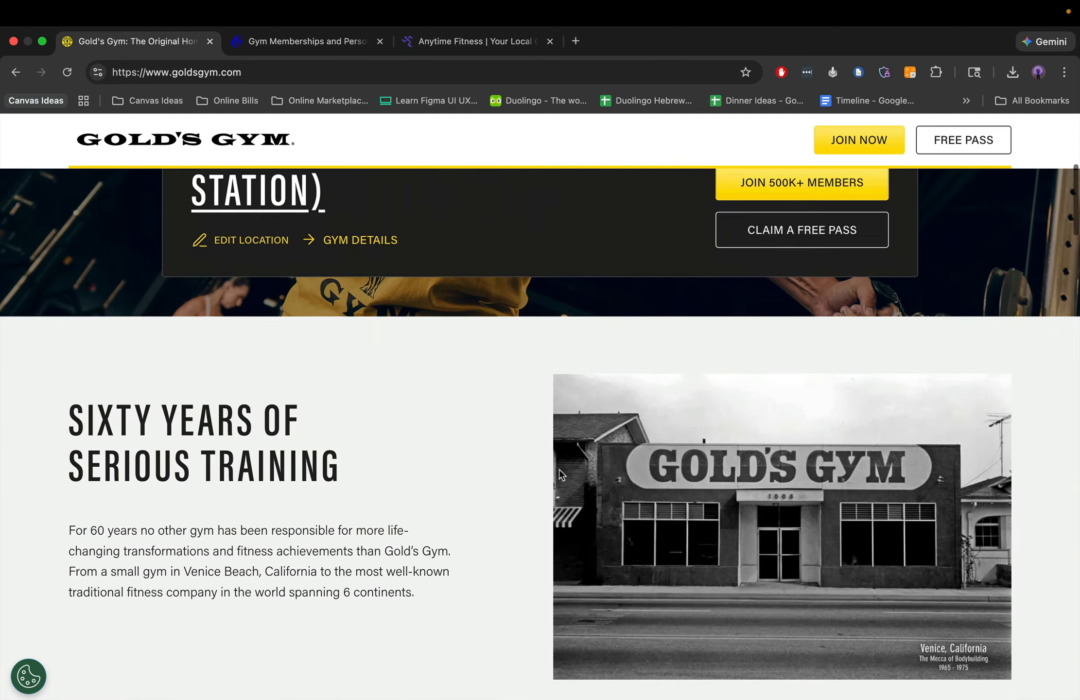
pyautogui.scroll(2, 562, 474)
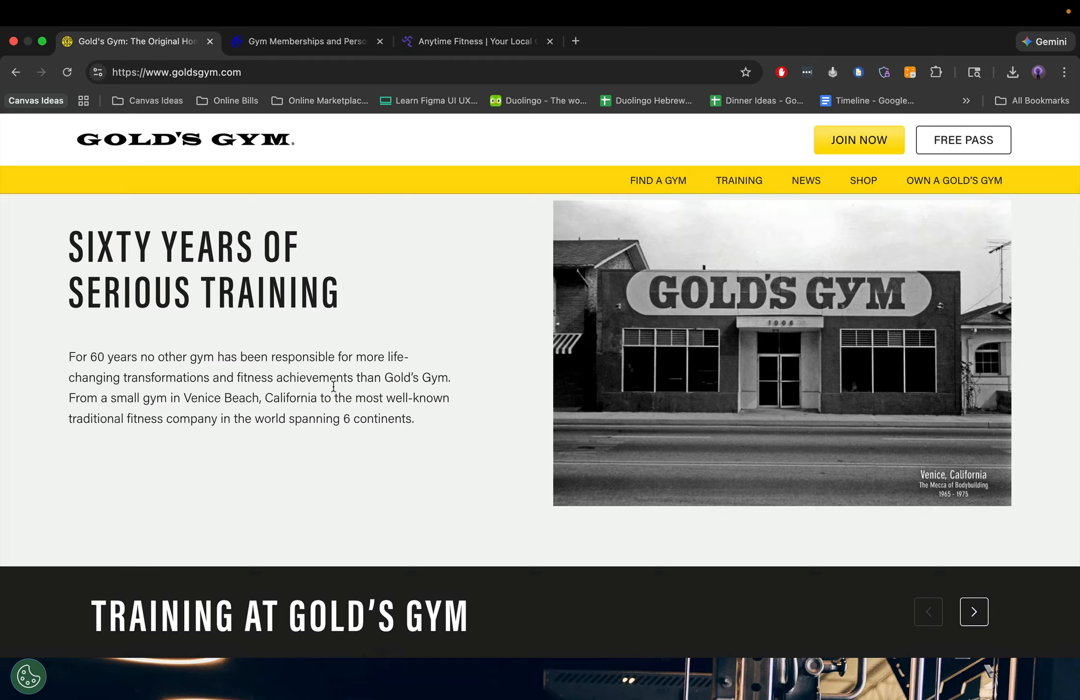
pyautogui.scroll(-9, 321, 509)
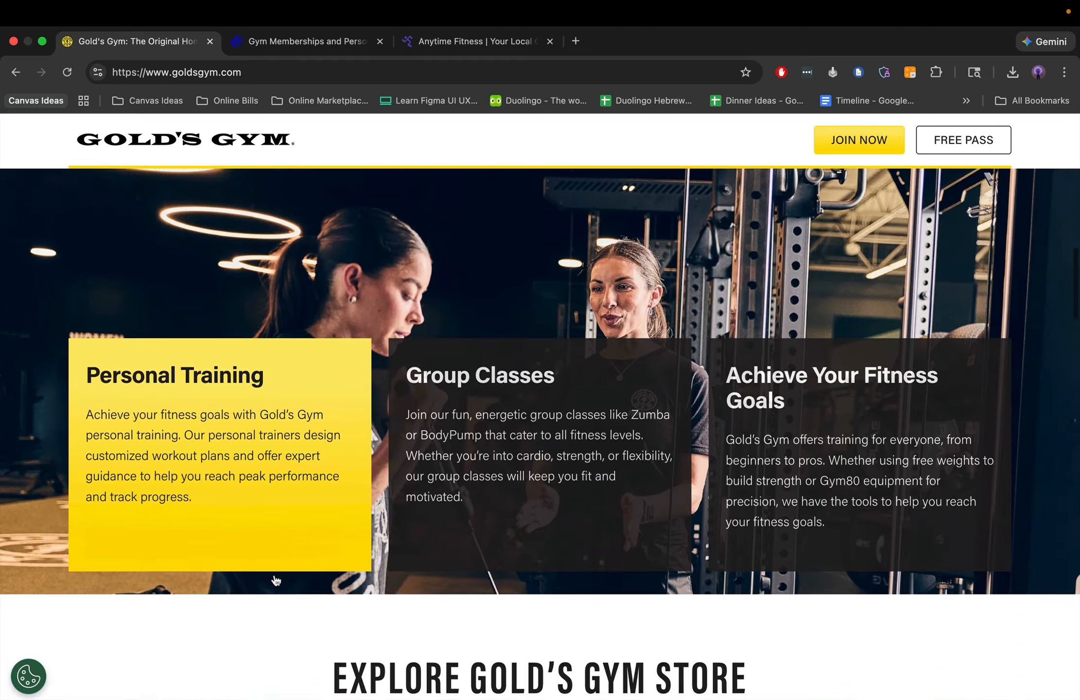
pyautogui.scroll(-4, 276, 580)
# - Review the layout of the Anytime Fitness home page from the hero section through the content sections below
pyautogui.click(452, 41)
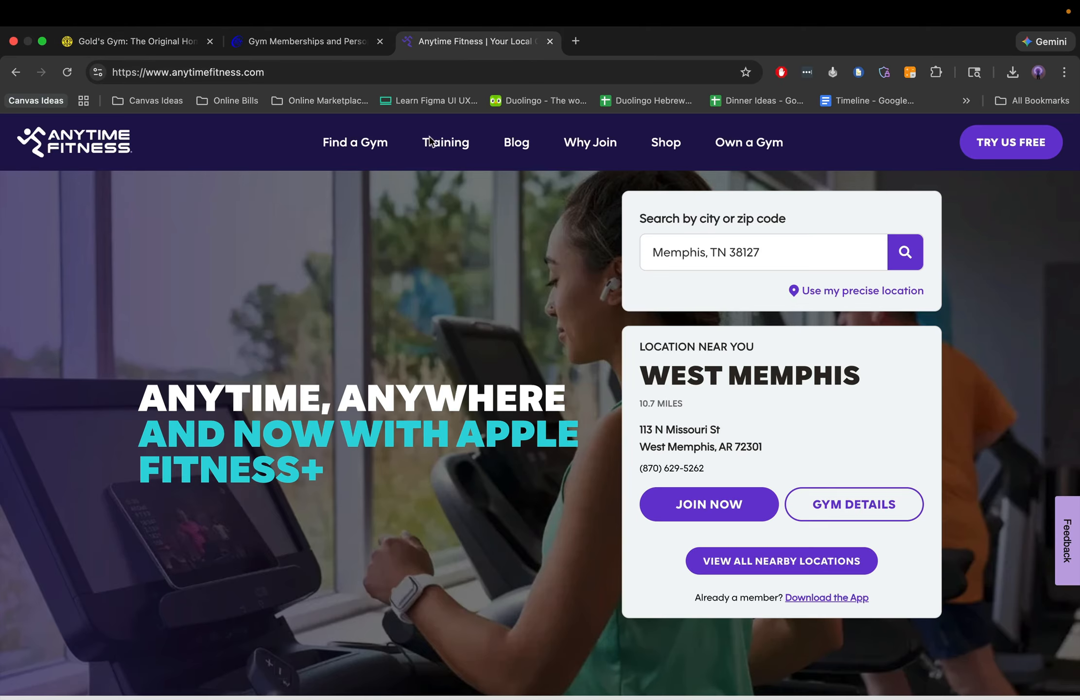
pyautogui.scroll(-10, 379, 484)
pyautogui.scroll(-12, 380, 484)
pyautogui.scroll(7, 380, 484)
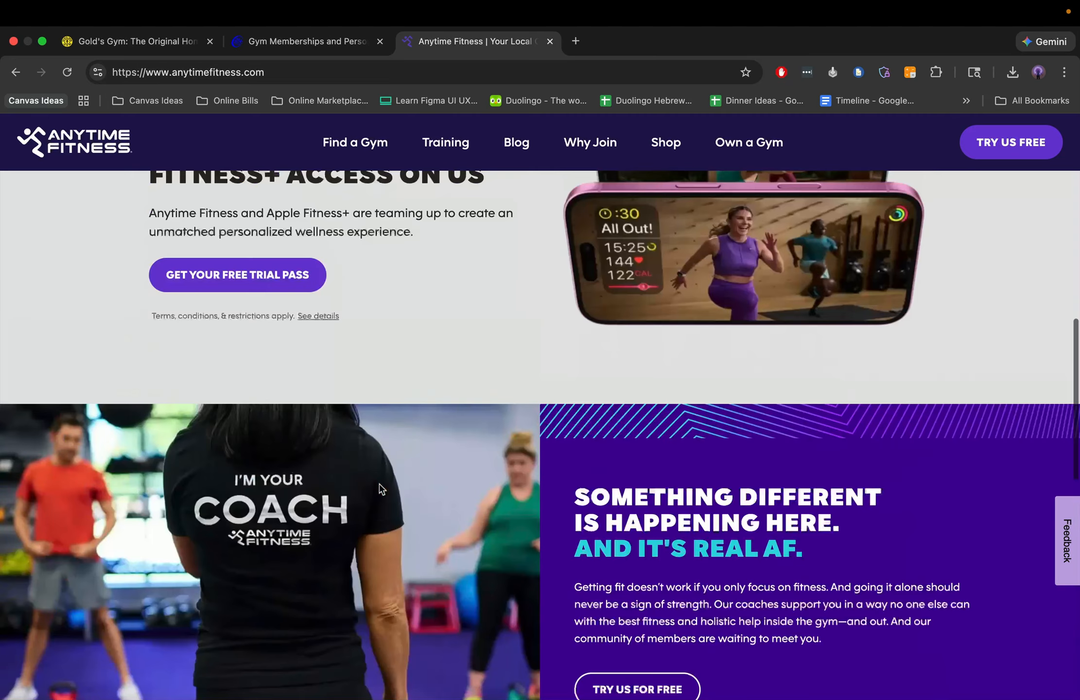
pyautogui.scroll(-2, 379, 484)
pyautogui.scroll(-3, 379, 484)
# - Switch back to Figma and examine the Desktop, iPad Pro 11" and iPhone 16 layouts of the workout website
pyautogui.hotkey('ctrl', 'Left')
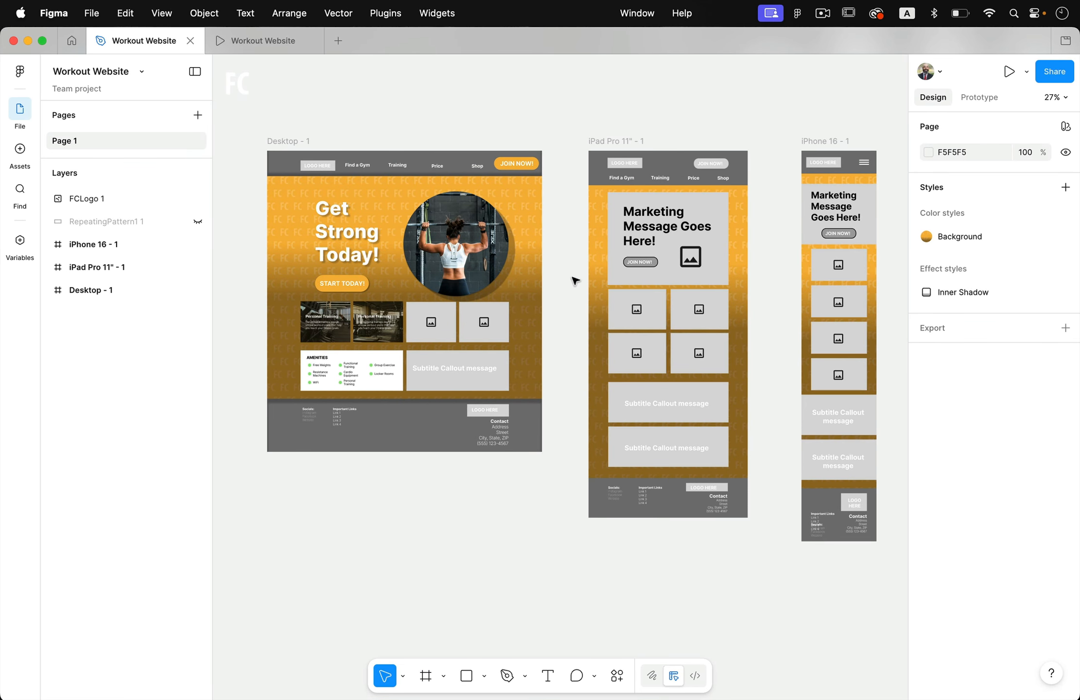
pyautogui.scroll(5, 528, 224)
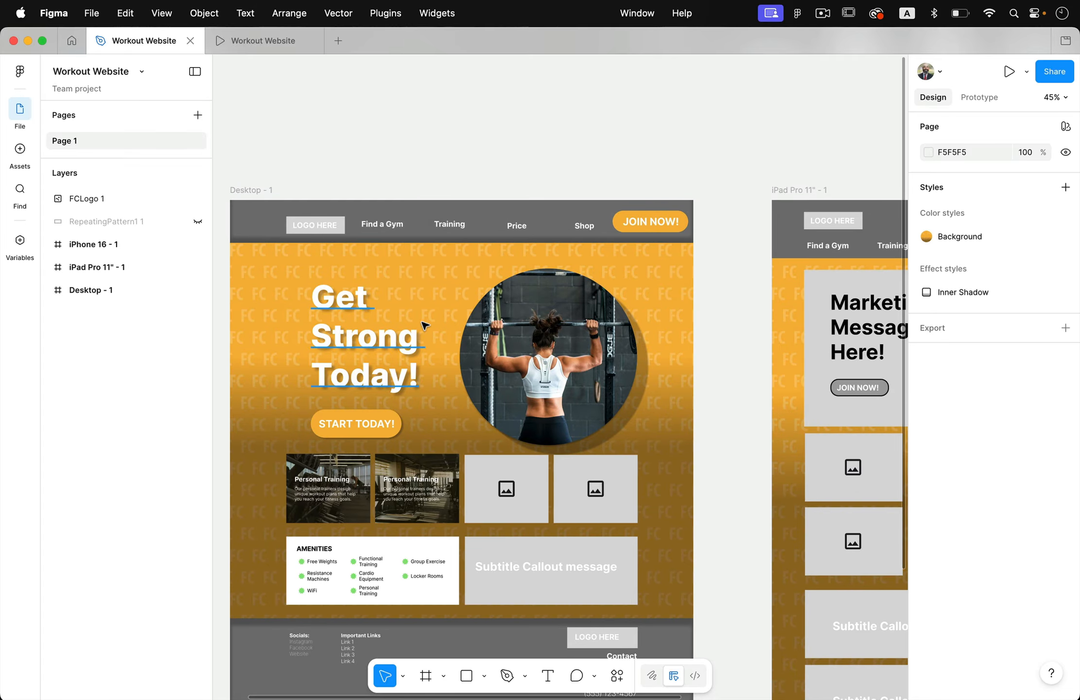
pyautogui.scroll(-5, 424, 323)
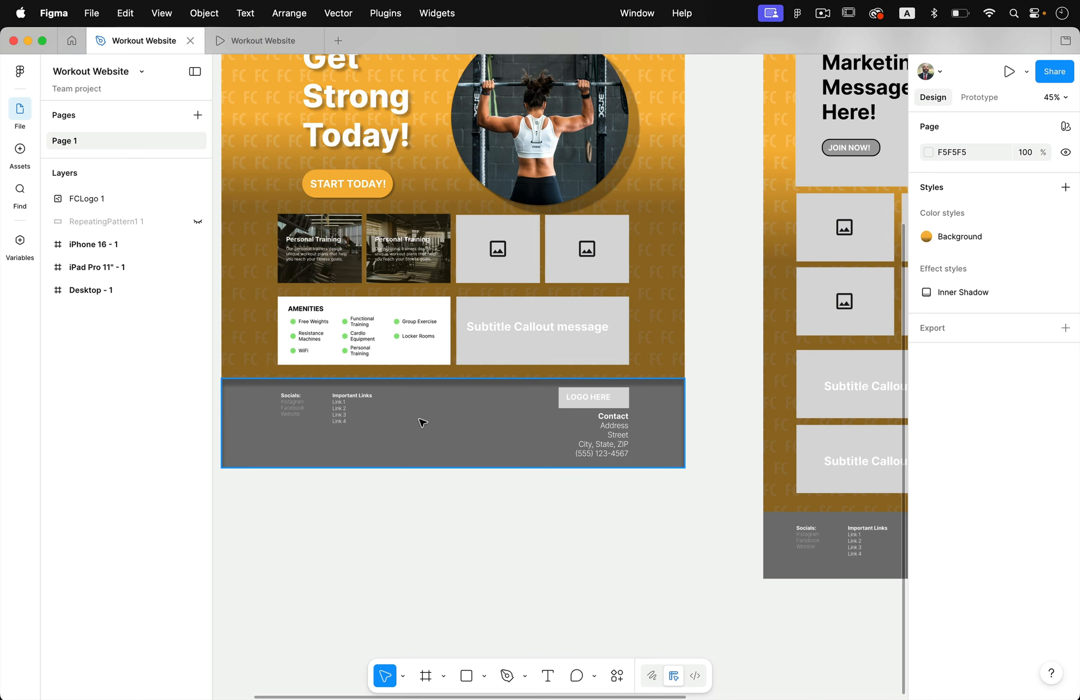
pyautogui.hscroll(3, 444, 423)
pyautogui.scroll(-1, 443, 423)
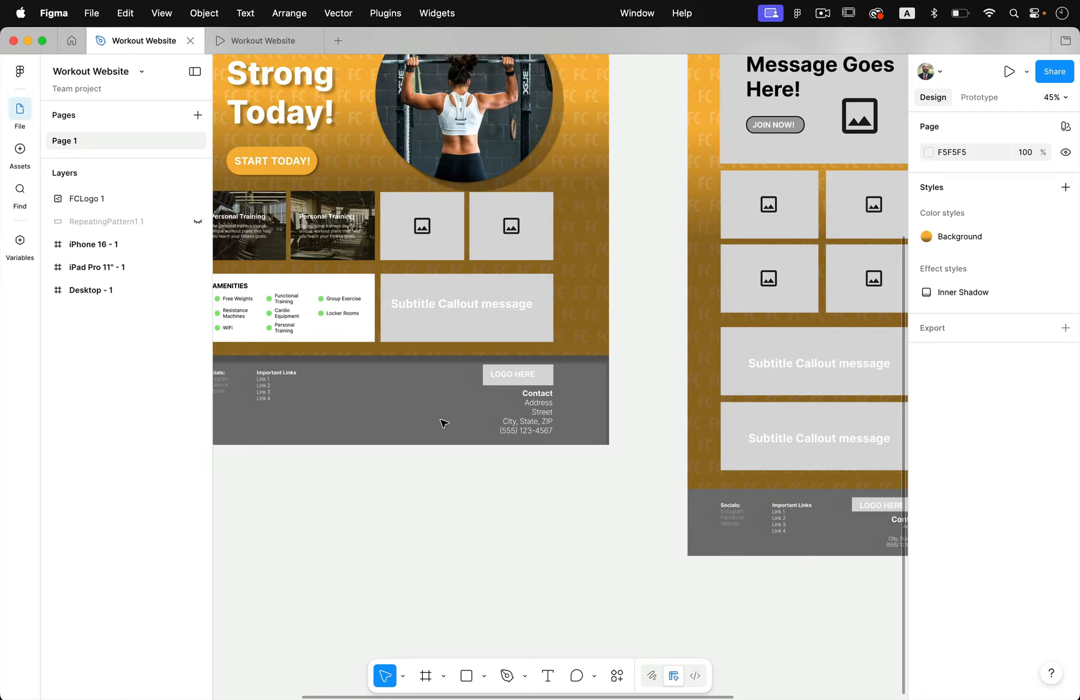
pyautogui.scroll(6, 444, 423)
pyautogui.hscroll(-5, 444, 423)
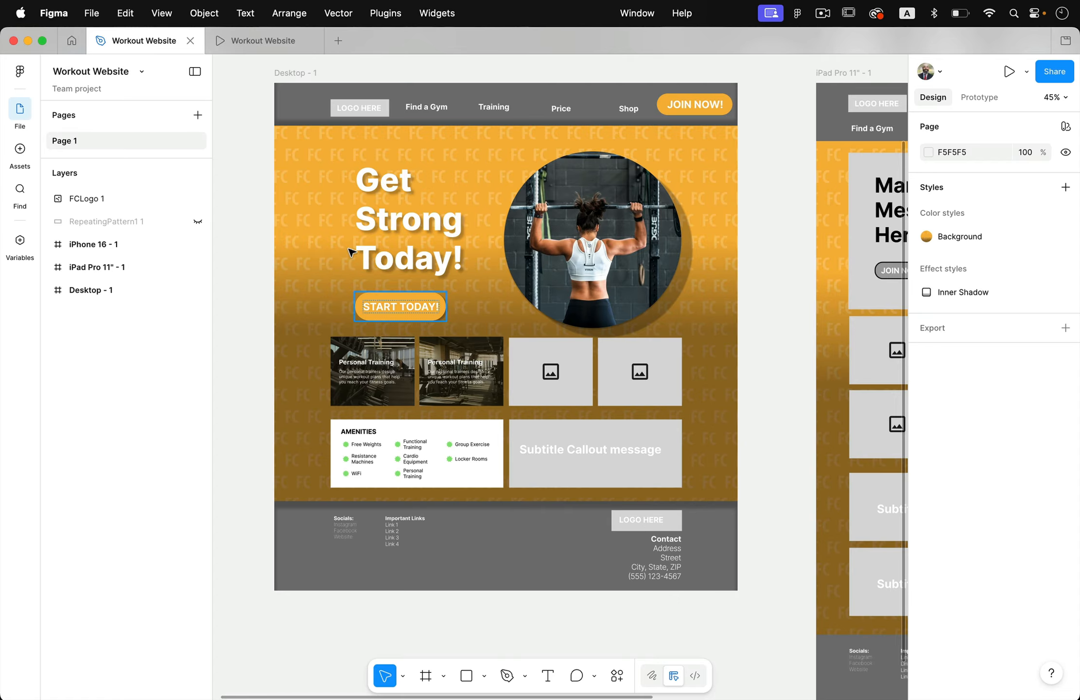
pyautogui.hscroll(10, 493, 281)
pyautogui.hscroll(-2, 493, 281)
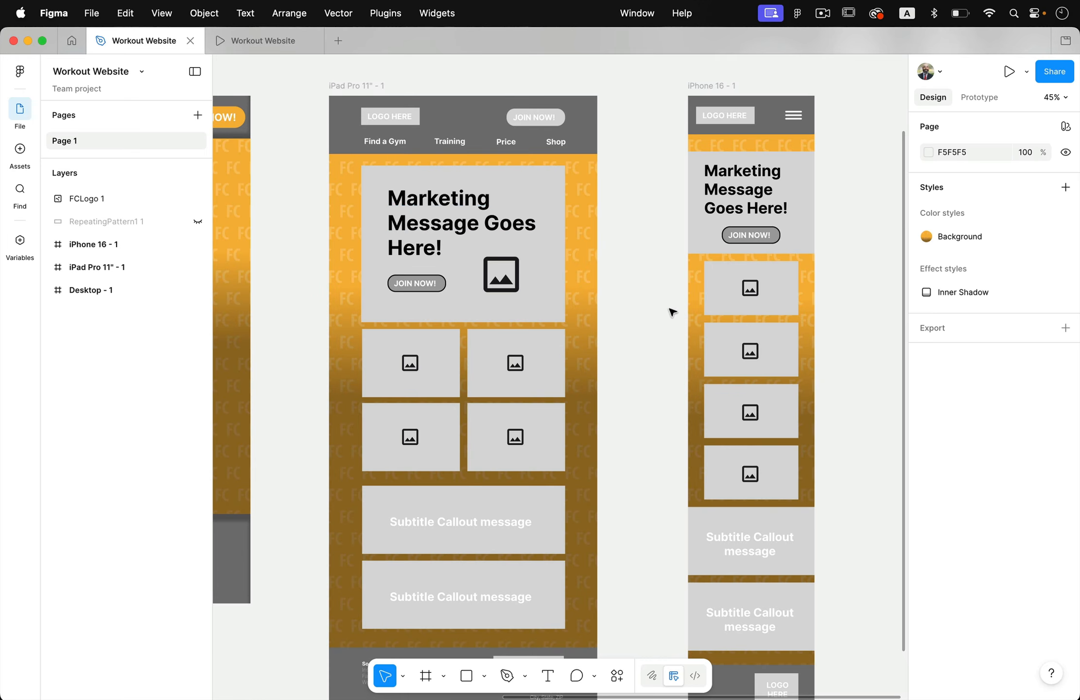
pyautogui.hscroll(-6, 543, 397)
pyautogui.hscroll(-3, 542, 398)
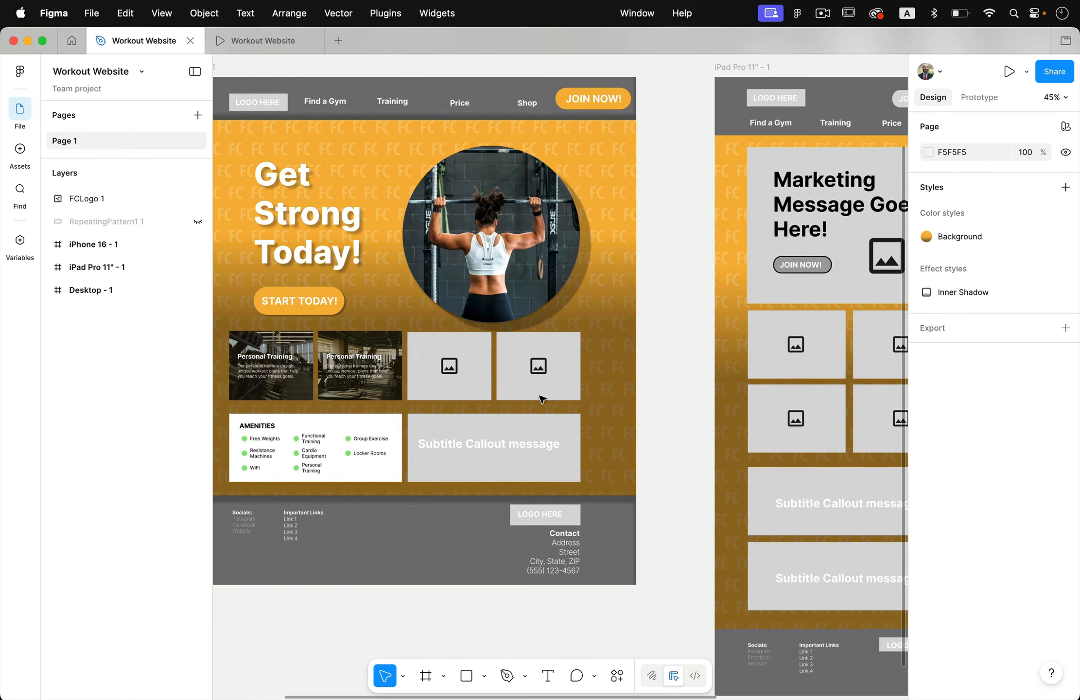
# - Switch to the Fitcore Project folder in Finder and move the Logo, Images and Patterns folders and FitCore Site Info.docx lower
pyautogui.hotkey('ctrl', 'Up')
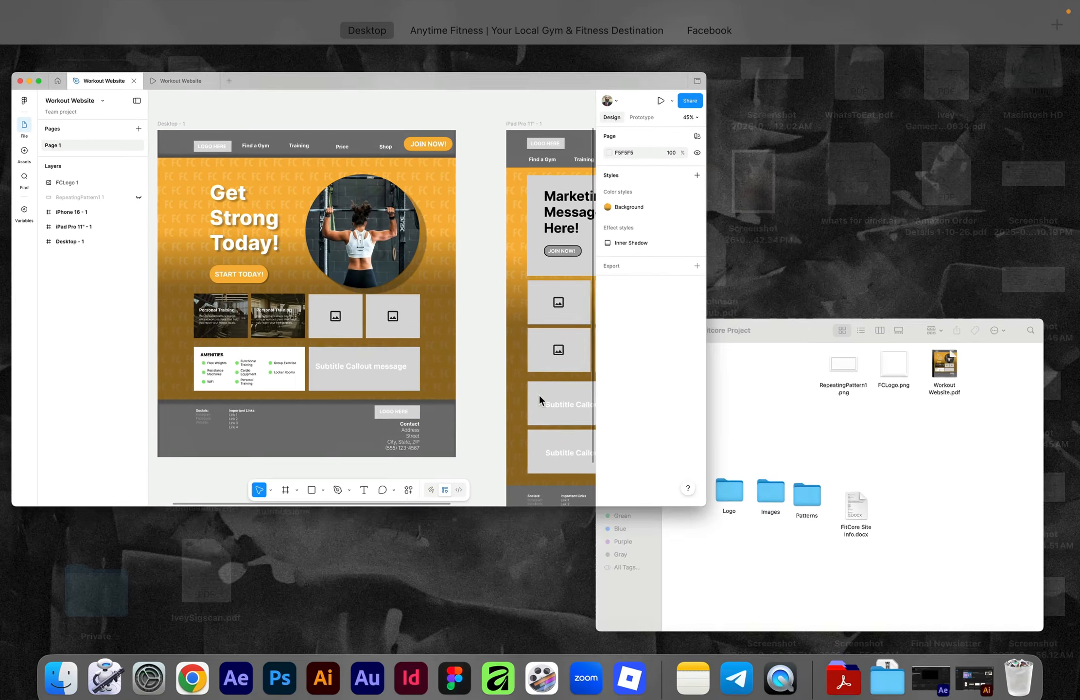
pyautogui.click(746, 454)
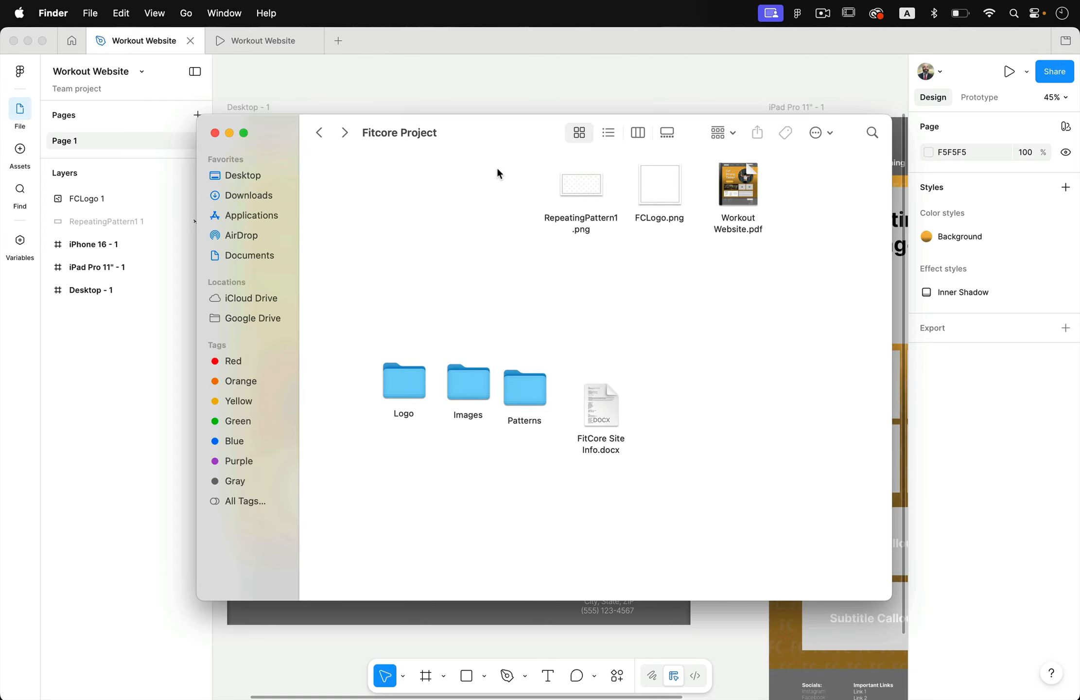
pyautogui.moveTo(490, 125); pyautogui.dragTo(496, 61)
pyautogui.moveTo(378, 275); pyautogui.dragTo(506, 361)
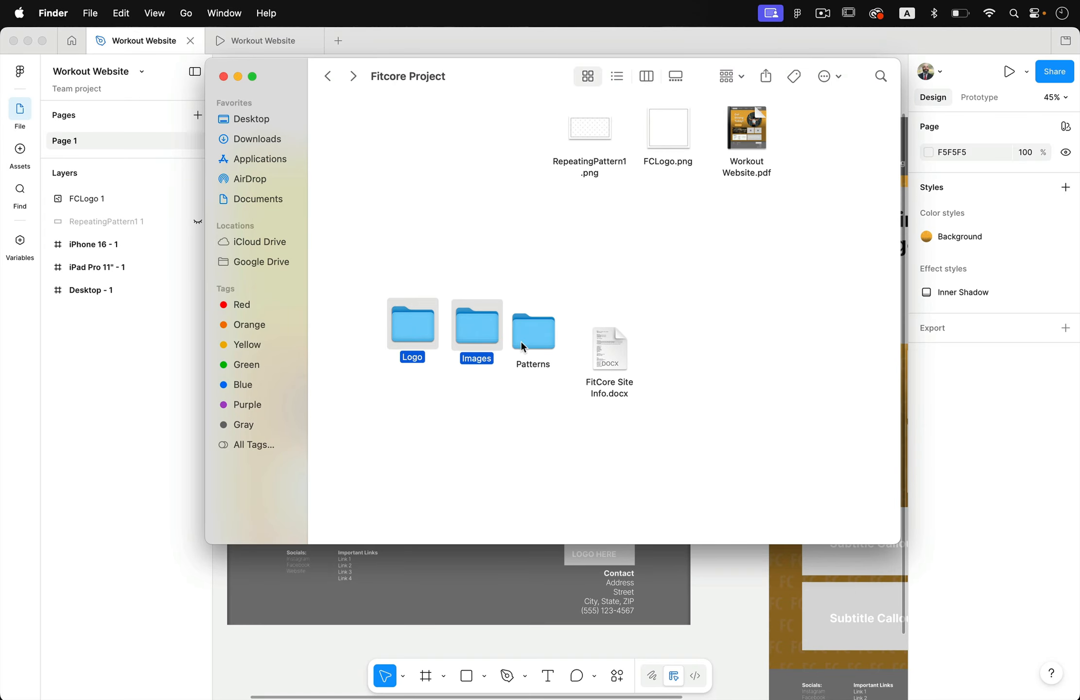
pyautogui.moveTo(392, 270); pyautogui.dragTo(527, 412)
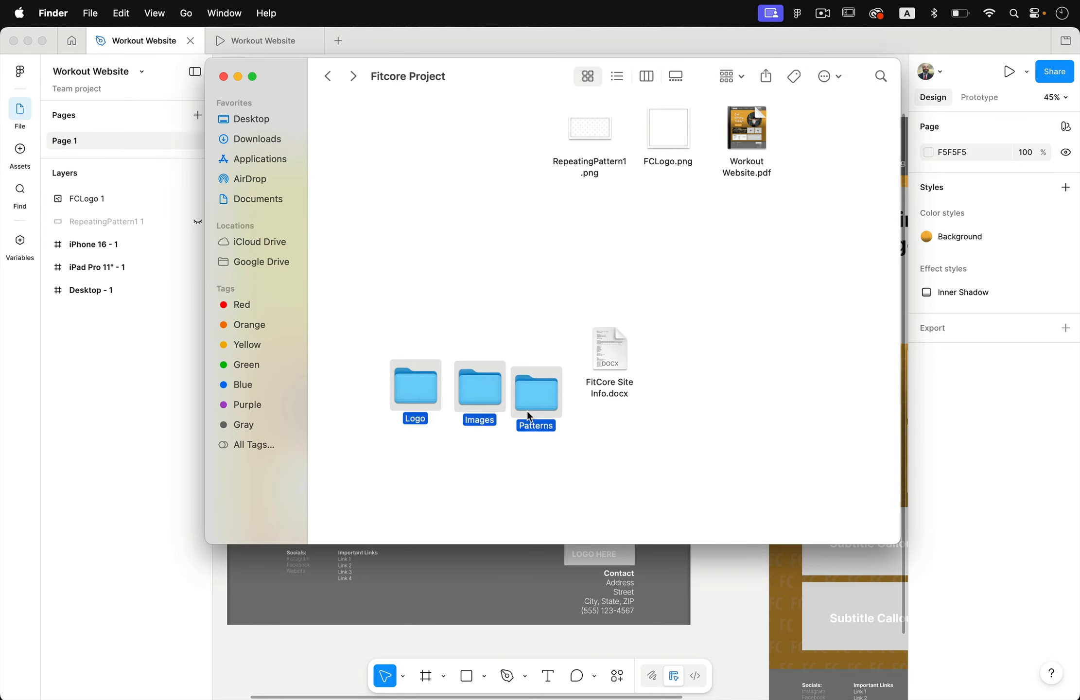
pyautogui.click(593, 396)
pyautogui.moveTo(608, 343); pyautogui.dragTo(605, 379)
pyautogui.click(661, 367)
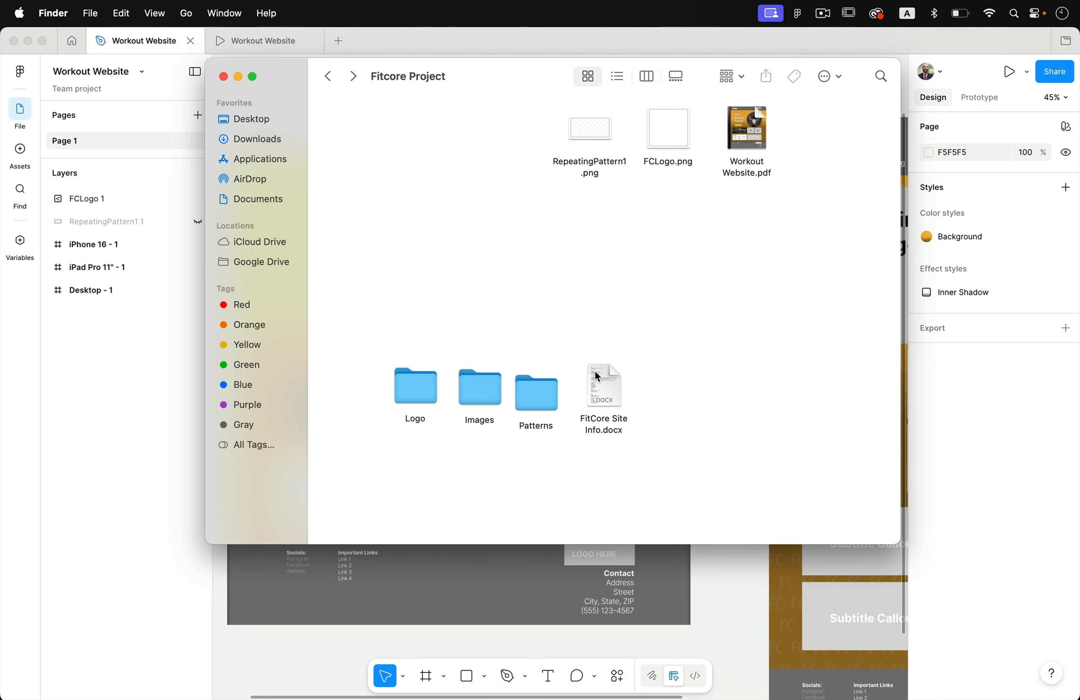
# - Preview FitCore Site Info.docx and highlight the header's navigation items and button text
pyautogui.click(596, 375)
pyautogui.press('space')
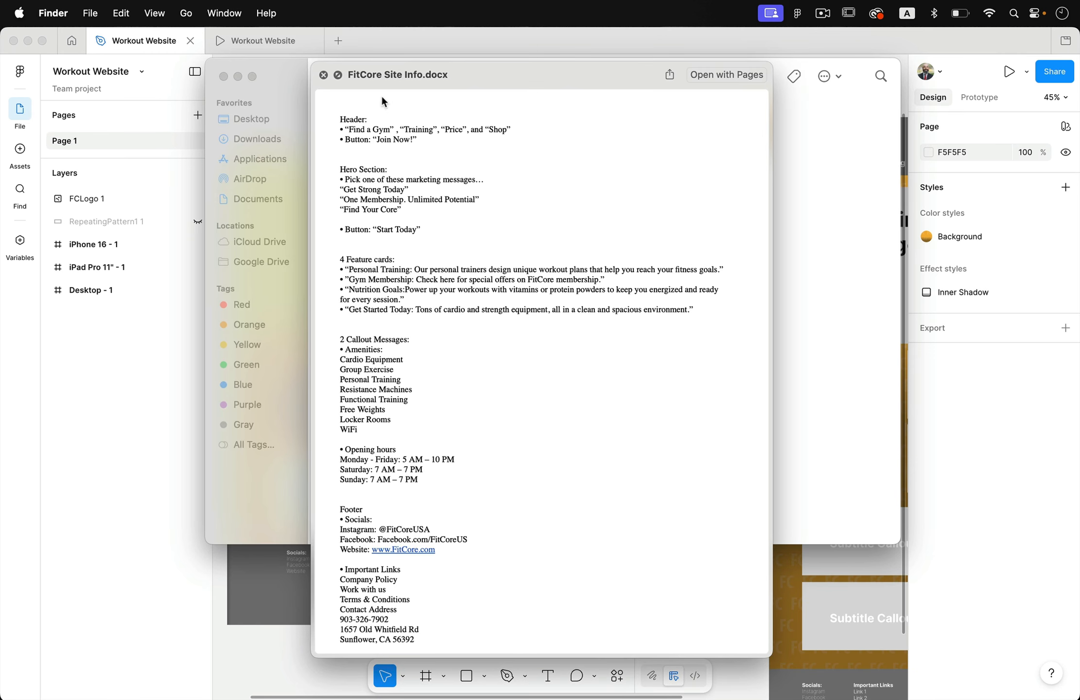
pyautogui.moveTo(349, 130); pyautogui.dragTo(419, 142)
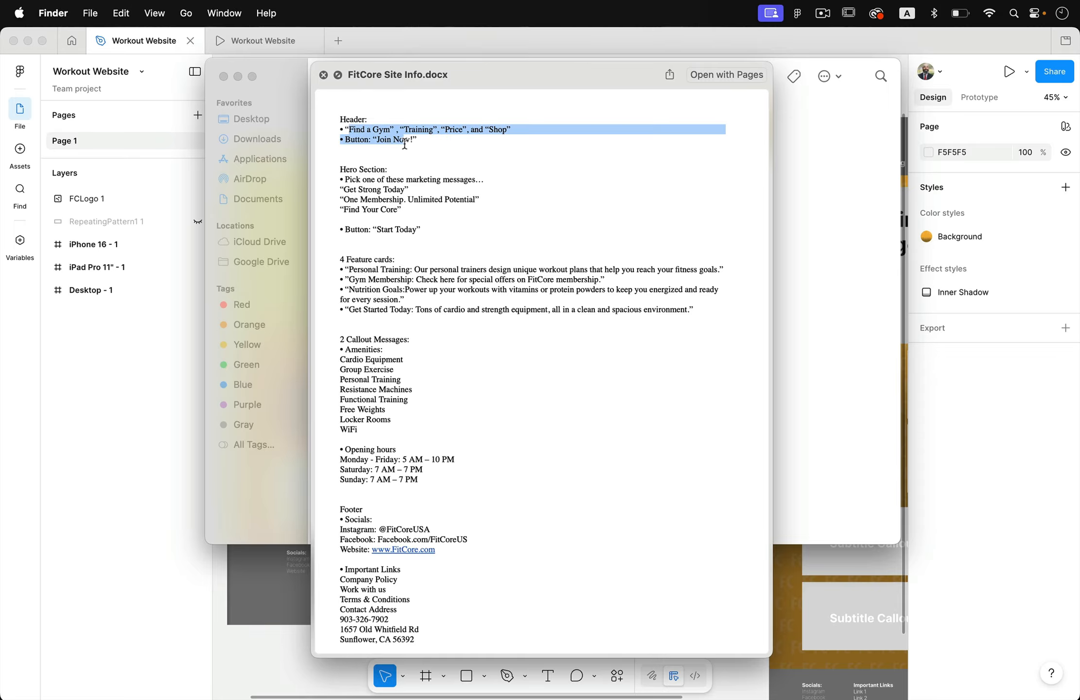
pyautogui.click(443, 161)
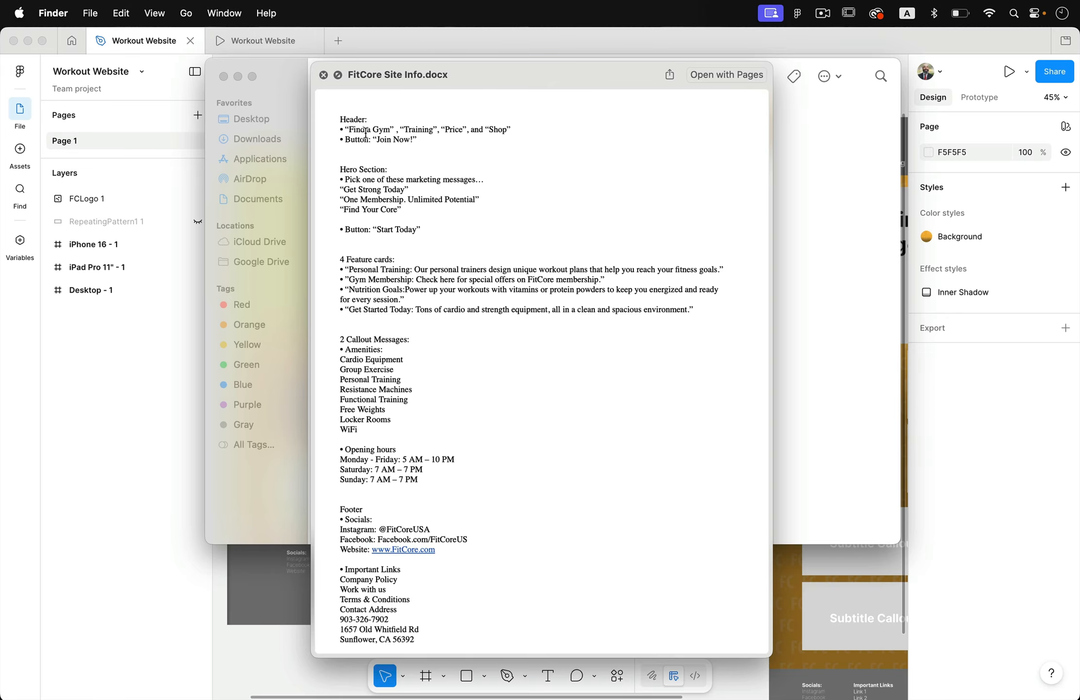
pyautogui.moveTo(345, 124); pyautogui.dragTo(514, 141)
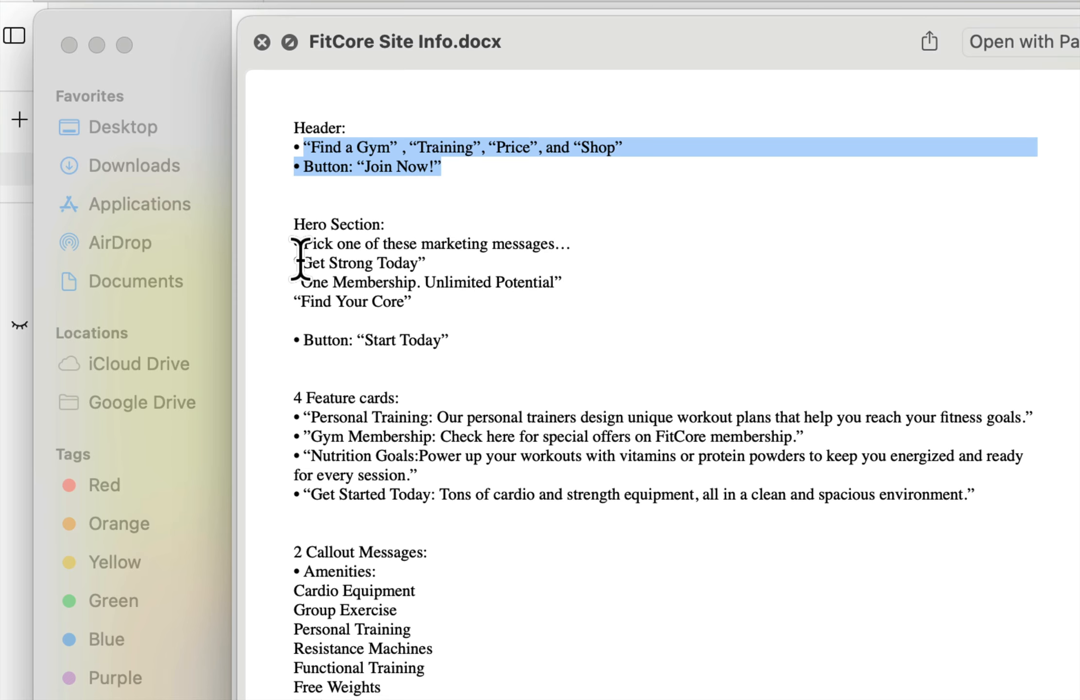
# - Highlight the hero section's marketing messages and its "Start Today" button line in the document preview
pyautogui.moveTo(301, 263); pyautogui.dragTo(429, 299)
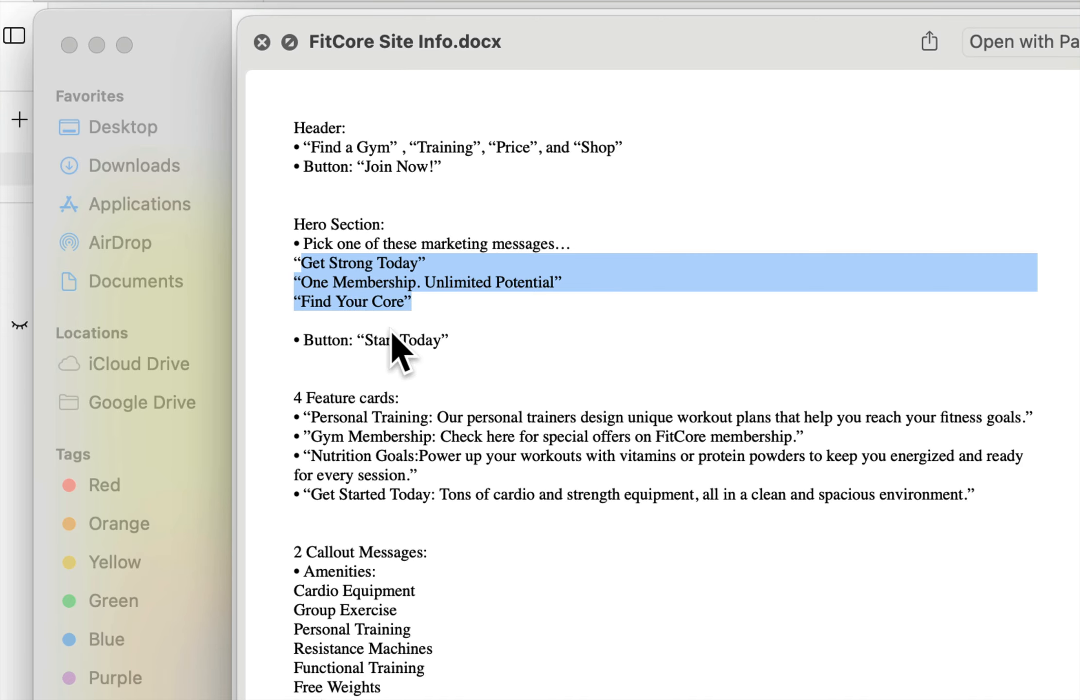
pyautogui.tripleClick(370, 301)
pyautogui.tripleClick(374, 282)
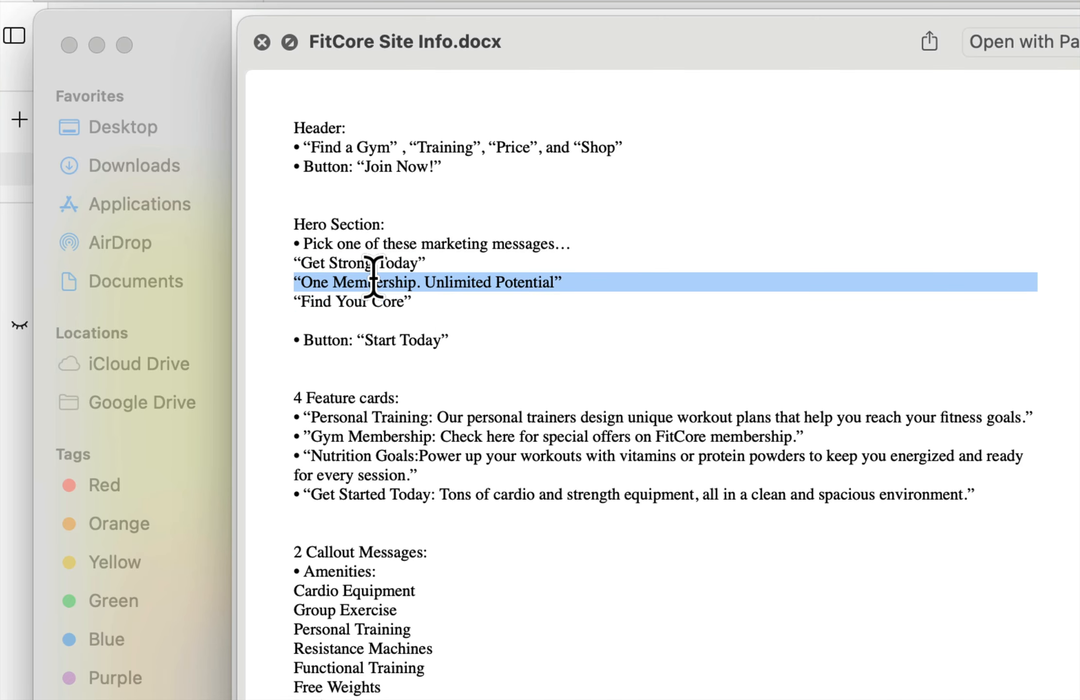
pyautogui.tripleClick(405, 340)
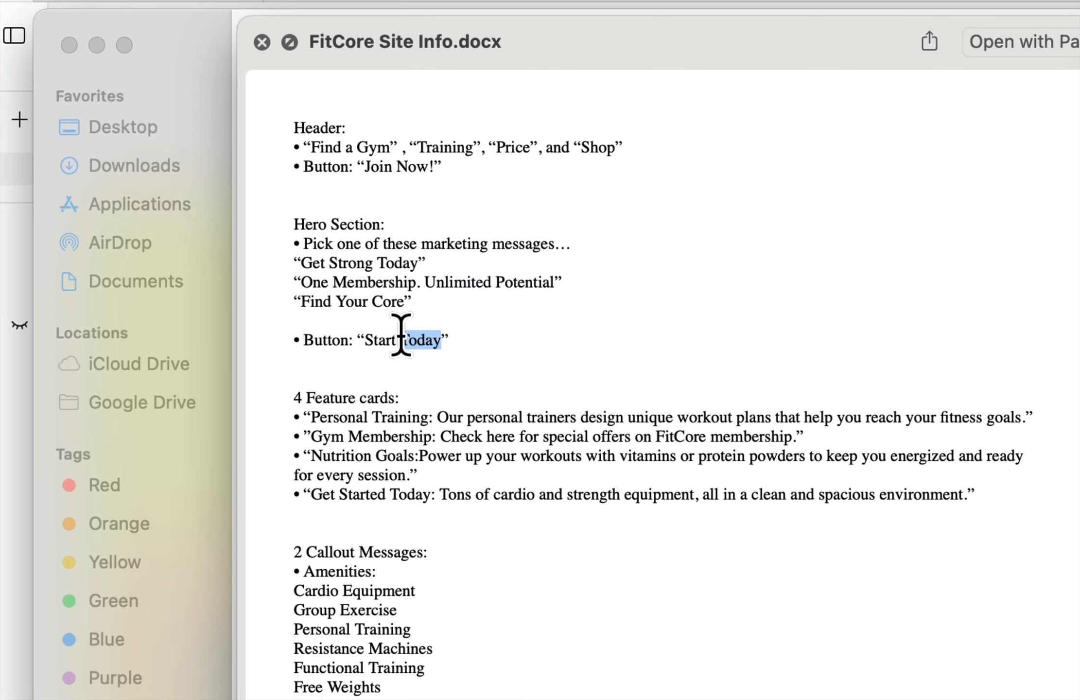
# - Highlight the text for the four feature cards, then switch to Figma to examine the desktop design's cards
pyautogui.scroll(-3, 440, 396)
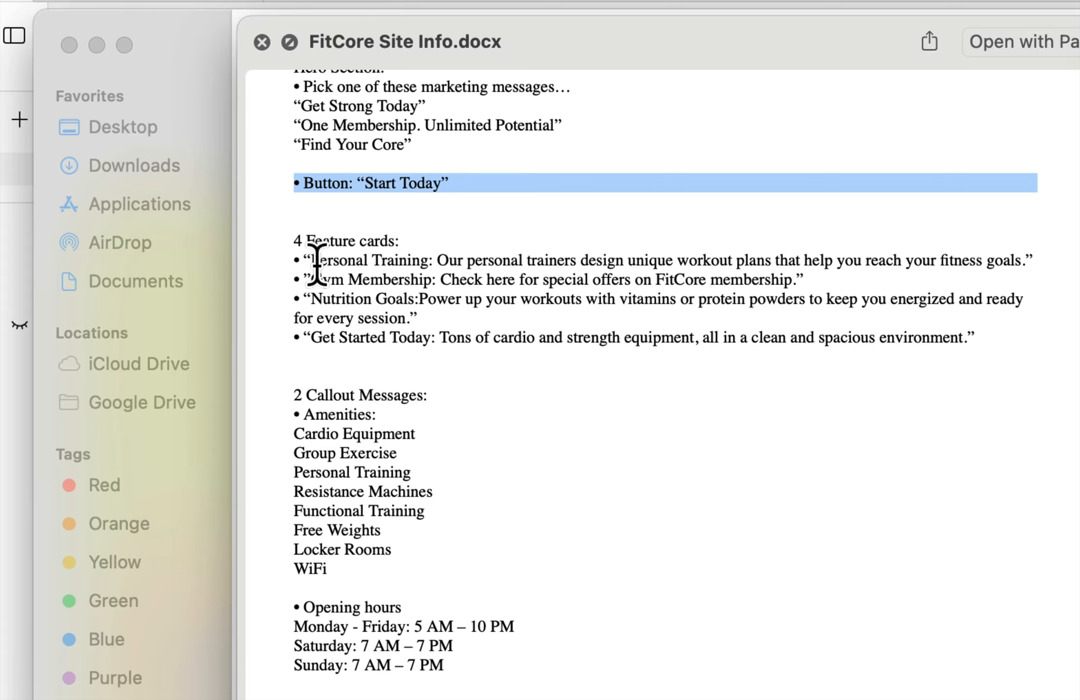
pyautogui.moveTo(311, 262); pyautogui.dragTo(472, 349)
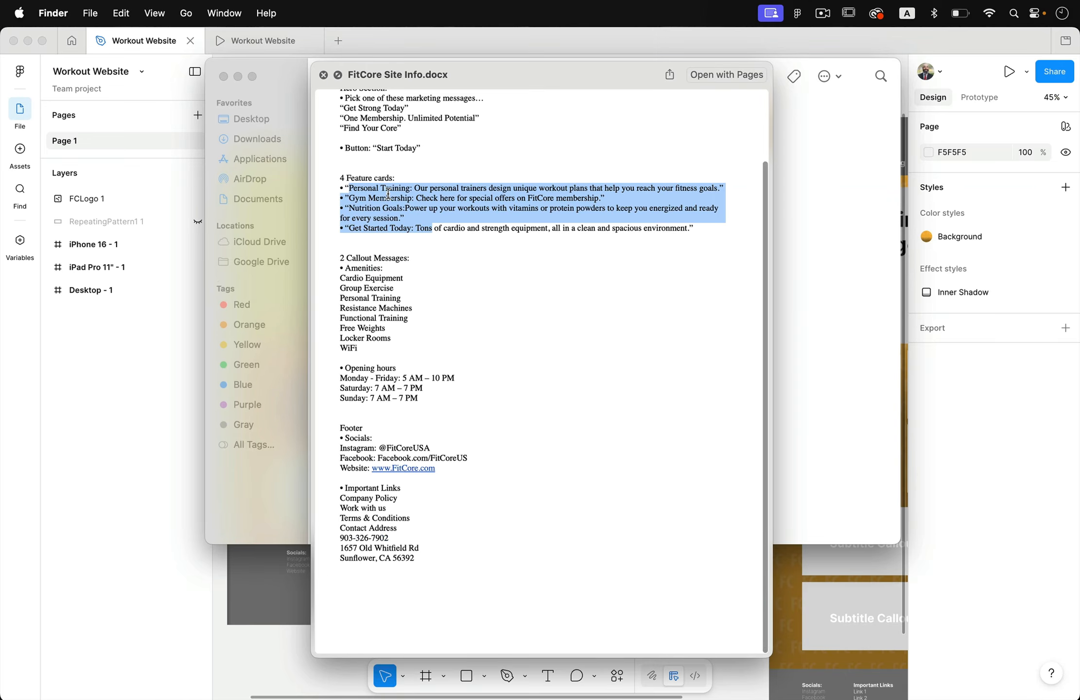
pyautogui.click(15, 418)
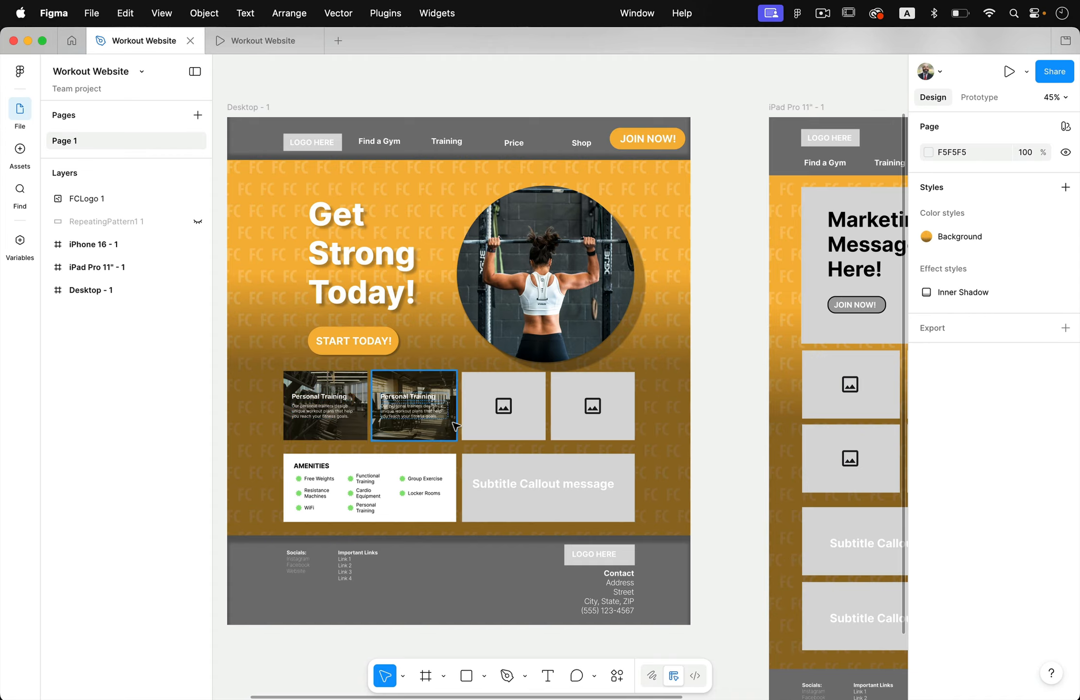
pyautogui.scroll(5, 453, 423)
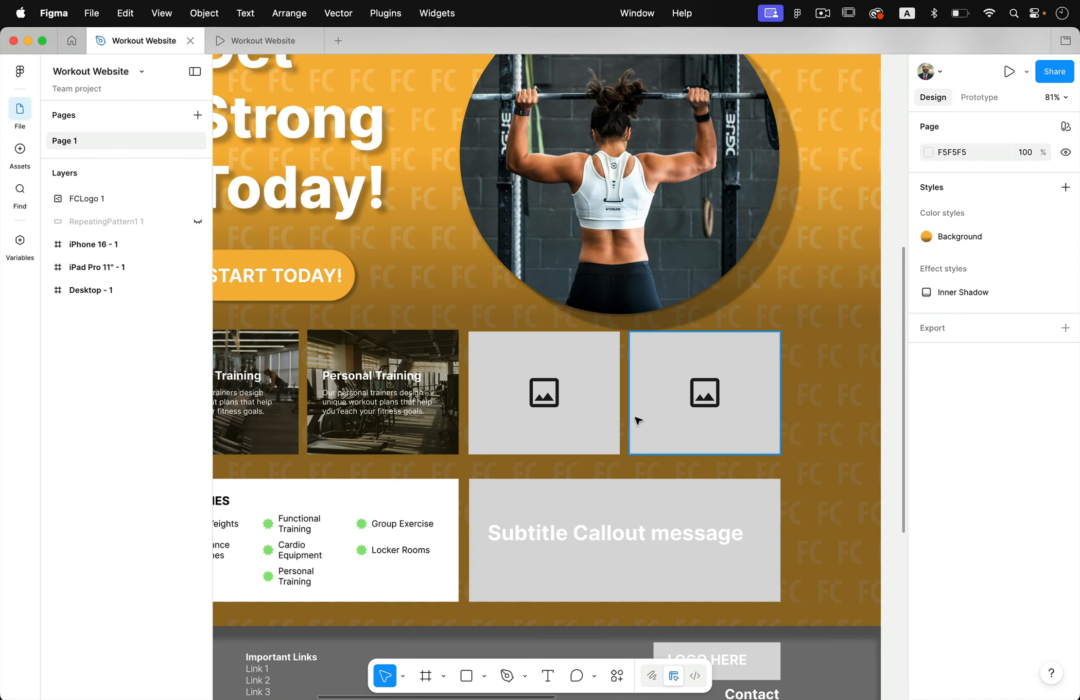
# - Return to the FitCore Site Info.docx preview and review the amenities, opening hours and footer content
pyautogui.hotkey('ctrl', 'Up')
pyautogui.click(688, 444)
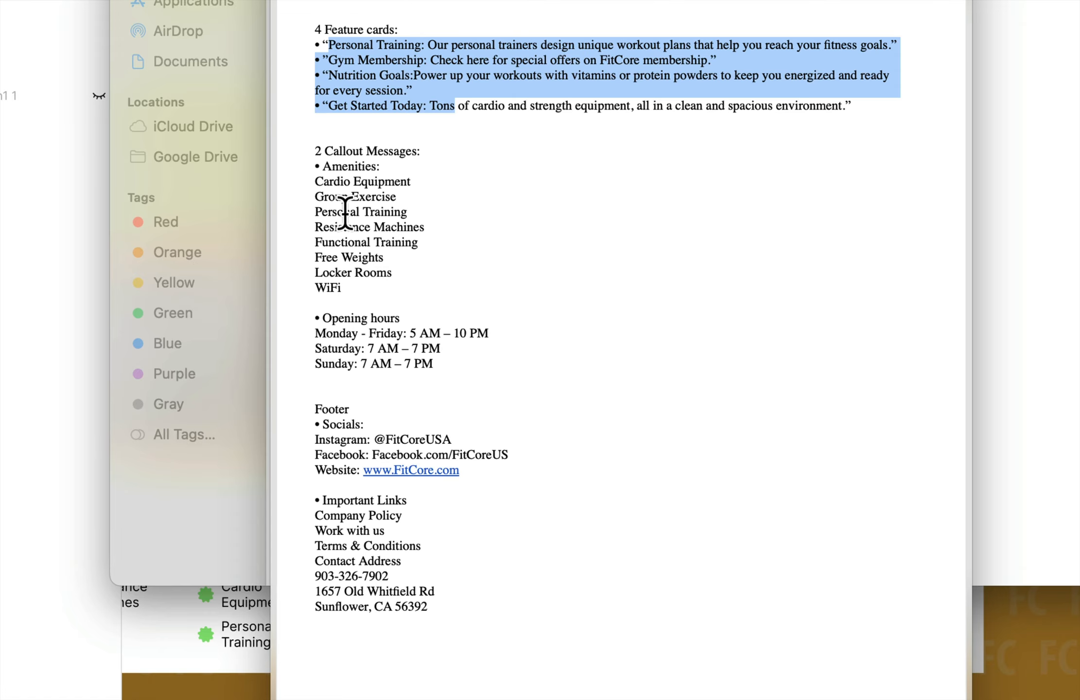
pyautogui.moveTo(324, 166); pyautogui.dragTo(353, 369)
pyautogui.scroll(3, 351, 313)
pyautogui.click(350, 312)
pyautogui.scroll(-3, 351, 312)
pyautogui.click(361, 372)
pyautogui.scroll(-1, 362, 373)
pyautogui.scroll(1, 362, 376)
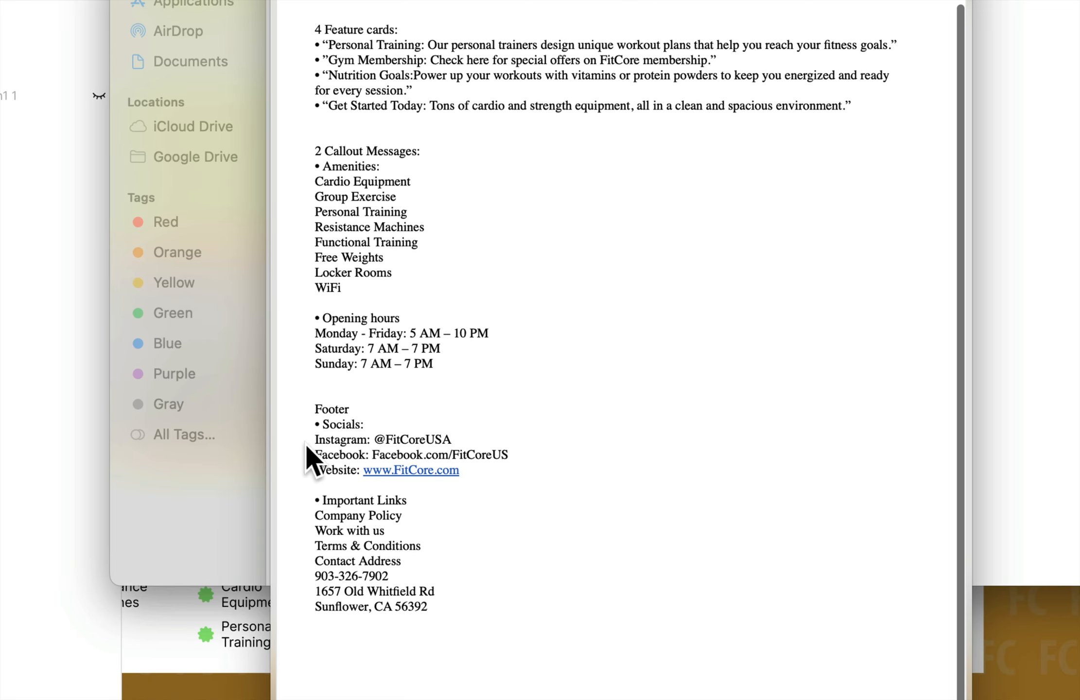
# - Highlight the footer content in the document preview, then switch to Figma to examine the desktop design's footer and overall layout
pyautogui.moveTo(332, 414); pyautogui.dragTo(385, 636)
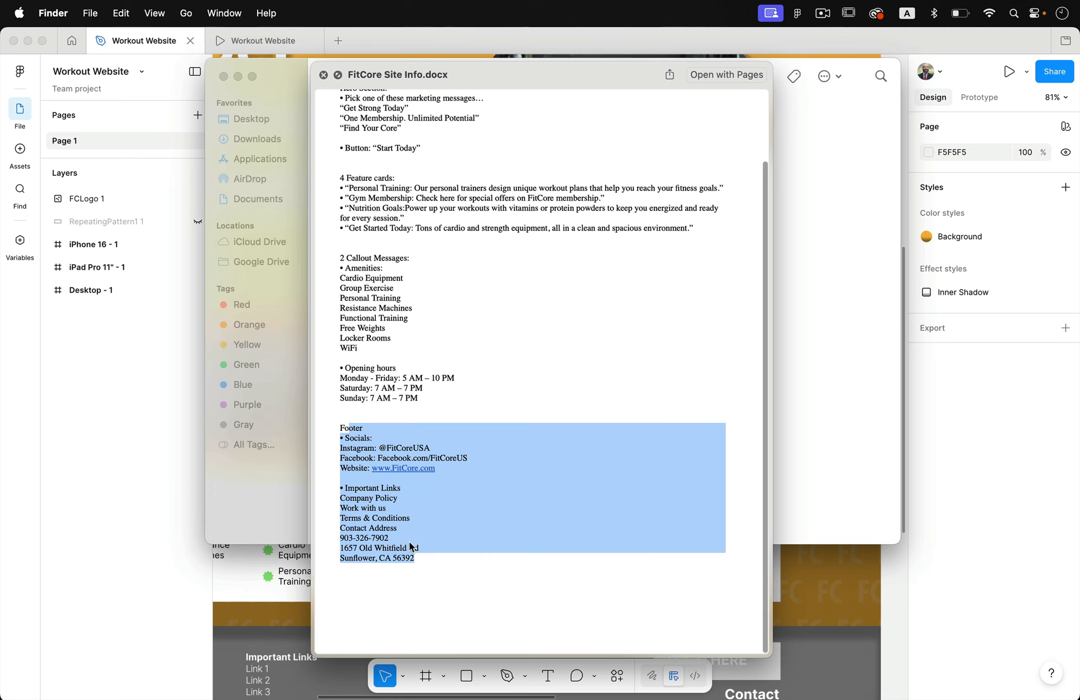
pyautogui.click(461, 590)
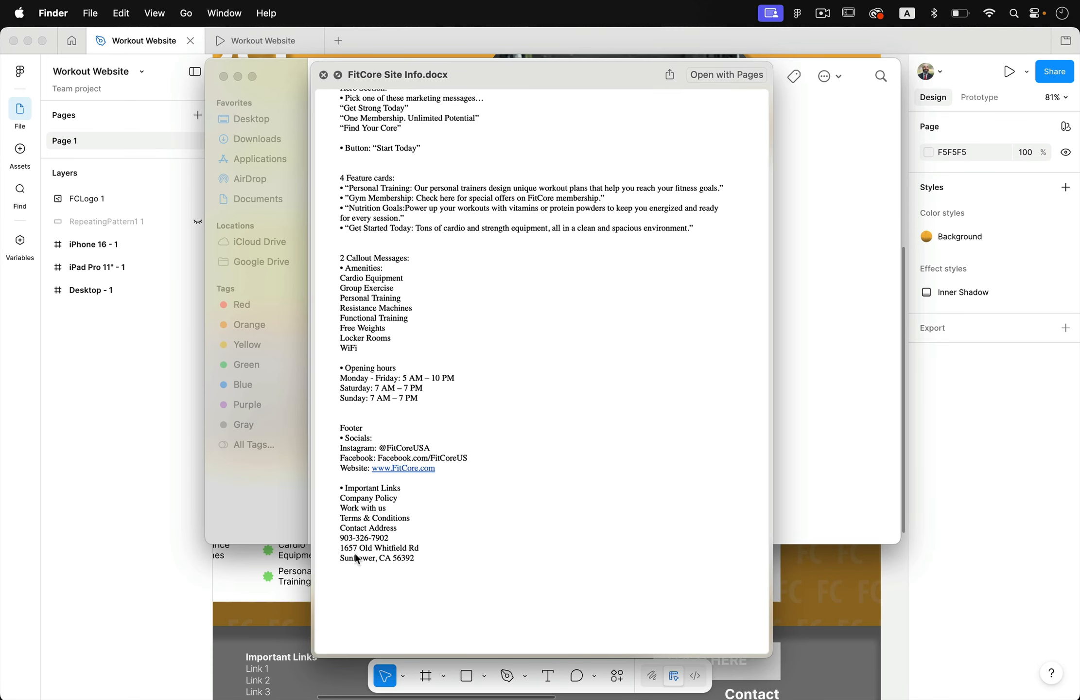
pyautogui.click(214, 544)
pyautogui.scroll(-10, 355, 560)
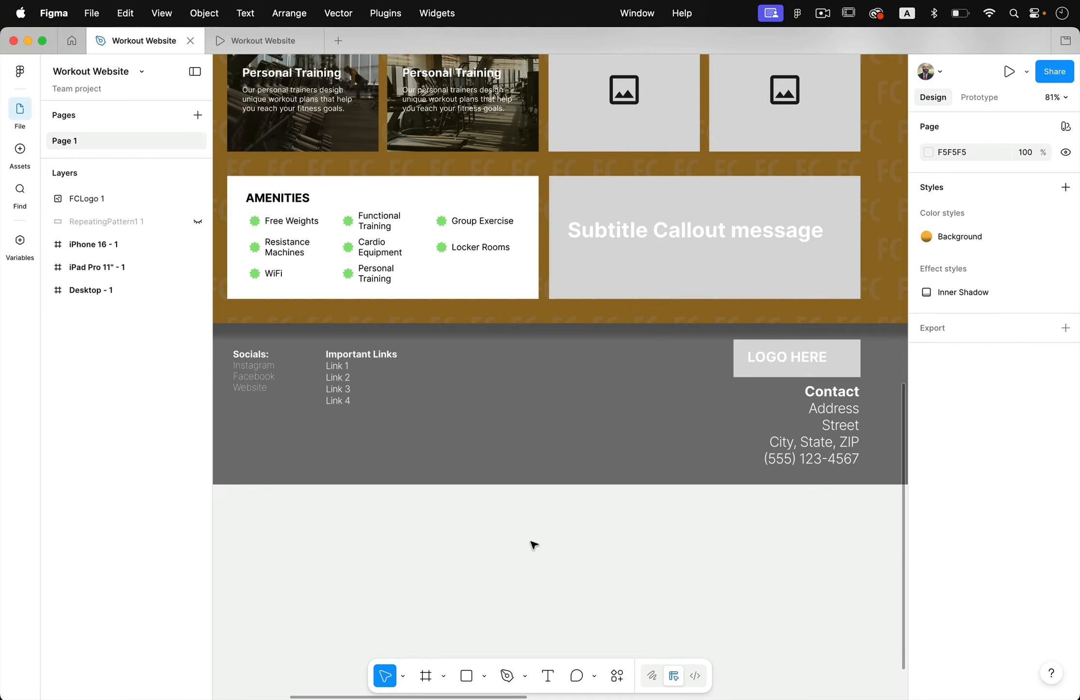
pyautogui.scroll(-5, 533, 544)
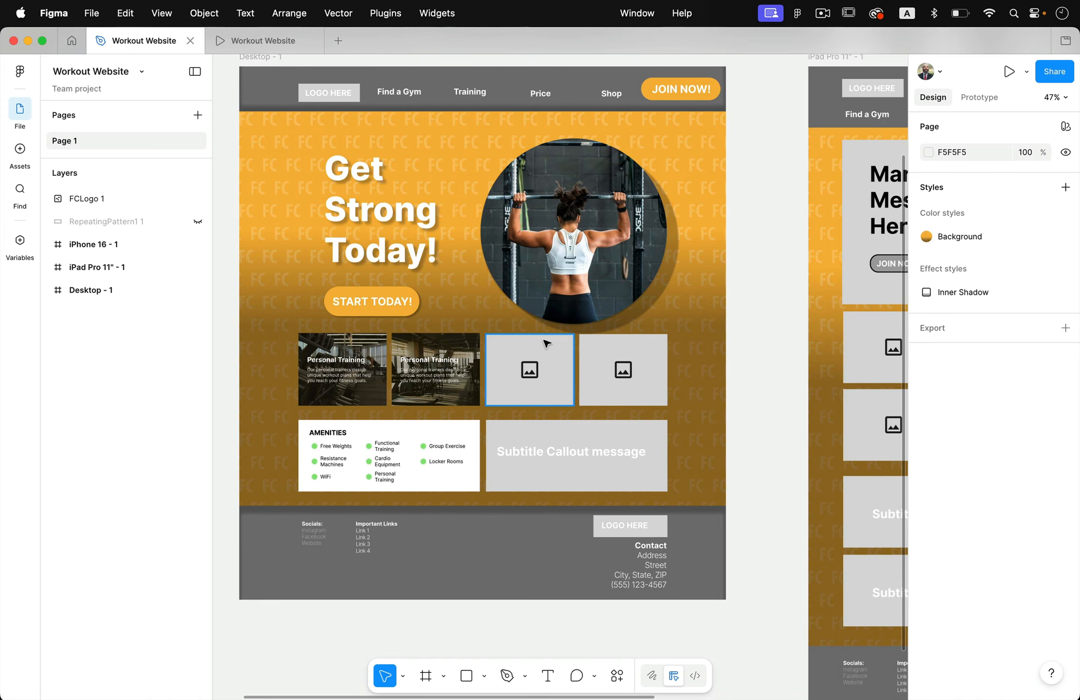
# - Return to Finder, close the FitCore Site Info.docx preview and open the Logo folder
pyautogui.hotkey('ctrl', 'Up')
pyautogui.click(686, 378)
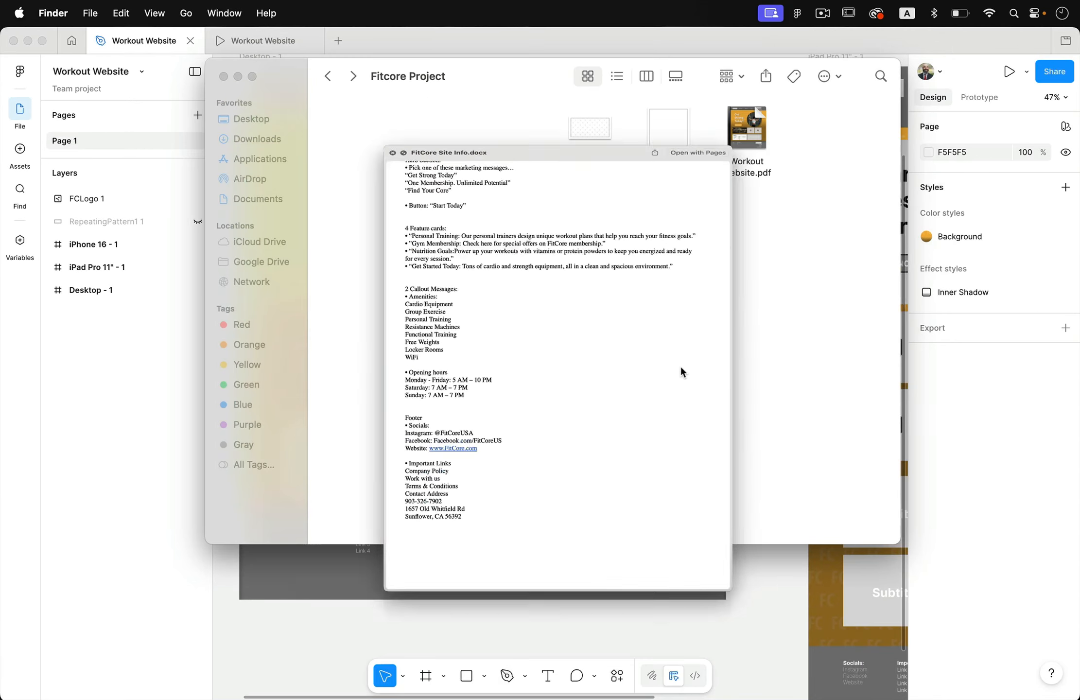
pyautogui.press('space')
pyautogui.click(672, 367)
pyautogui.doubleClick(420, 385)
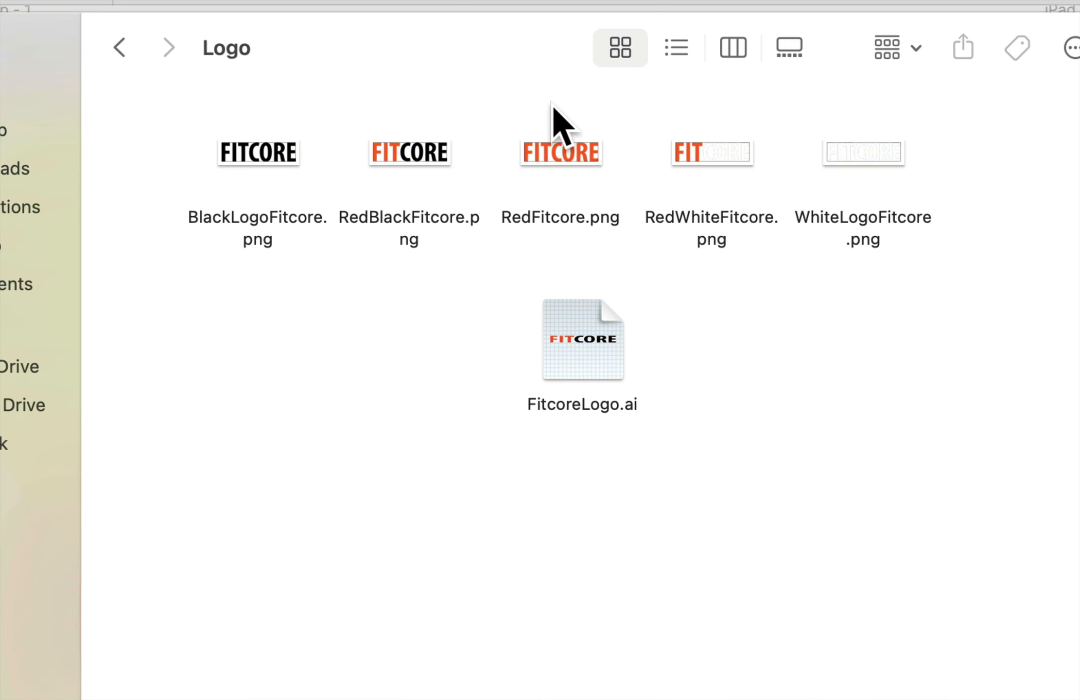
# - Preview the logo PNG variants in sequence, from BlackLogoFitcore.png through WhiteLogoFitcore.png
pyautogui.click(284, 163)
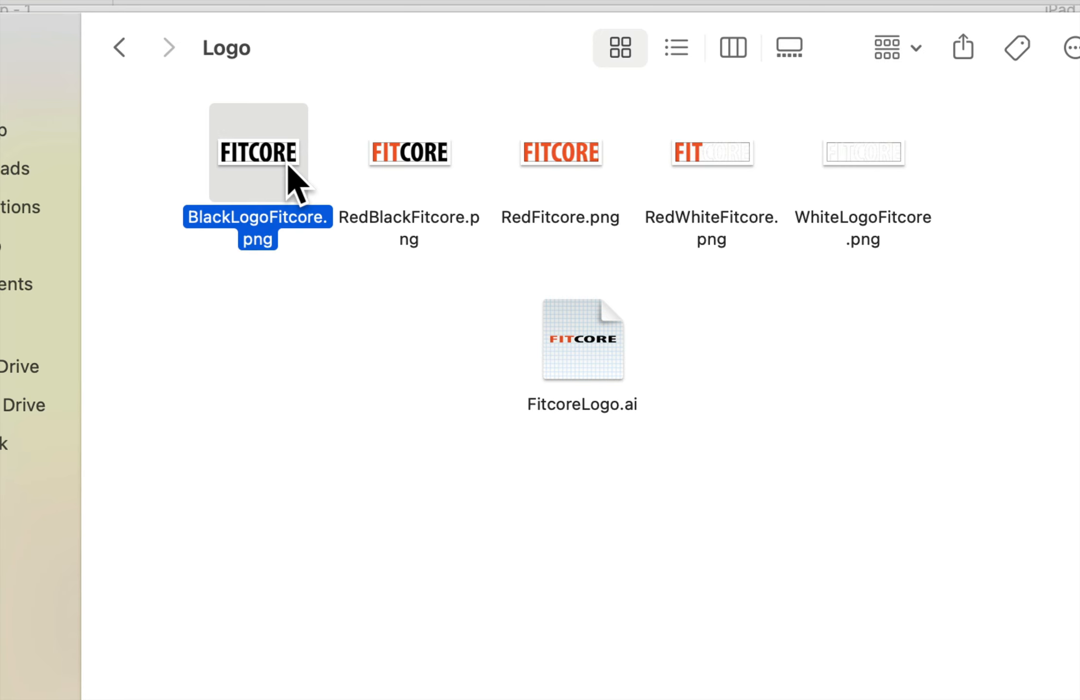
pyautogui.press('space')
pyautogui.press('Right')
pyautogui.press('Right')
pyautogui.press('Right')
pyautogui.press('Right')
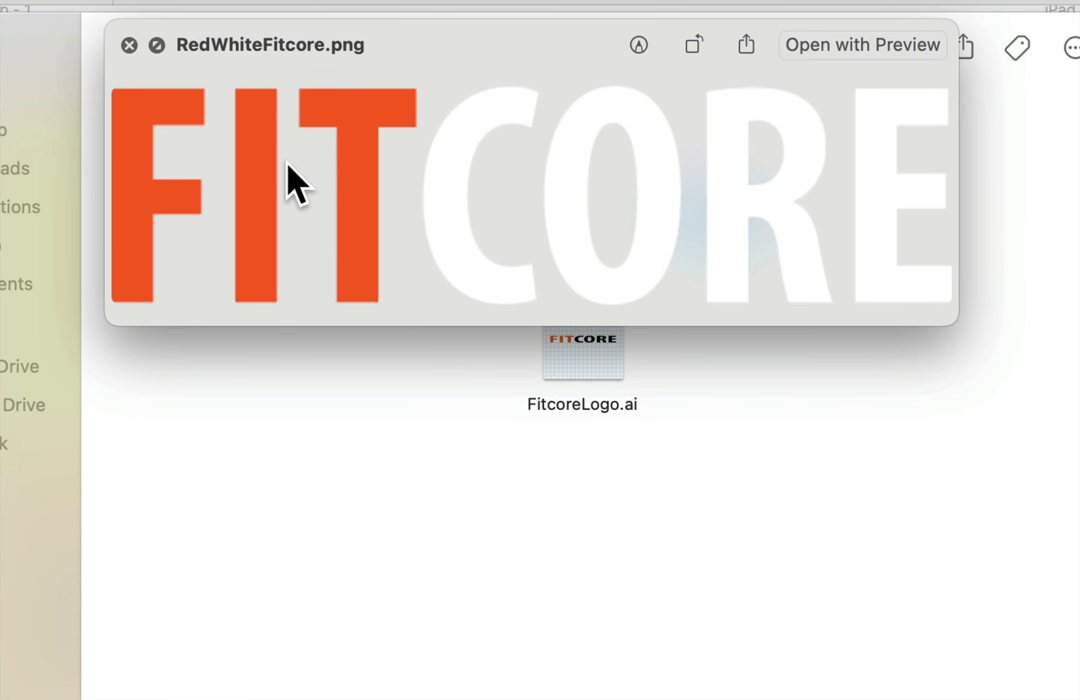
pyautogui.press('space')
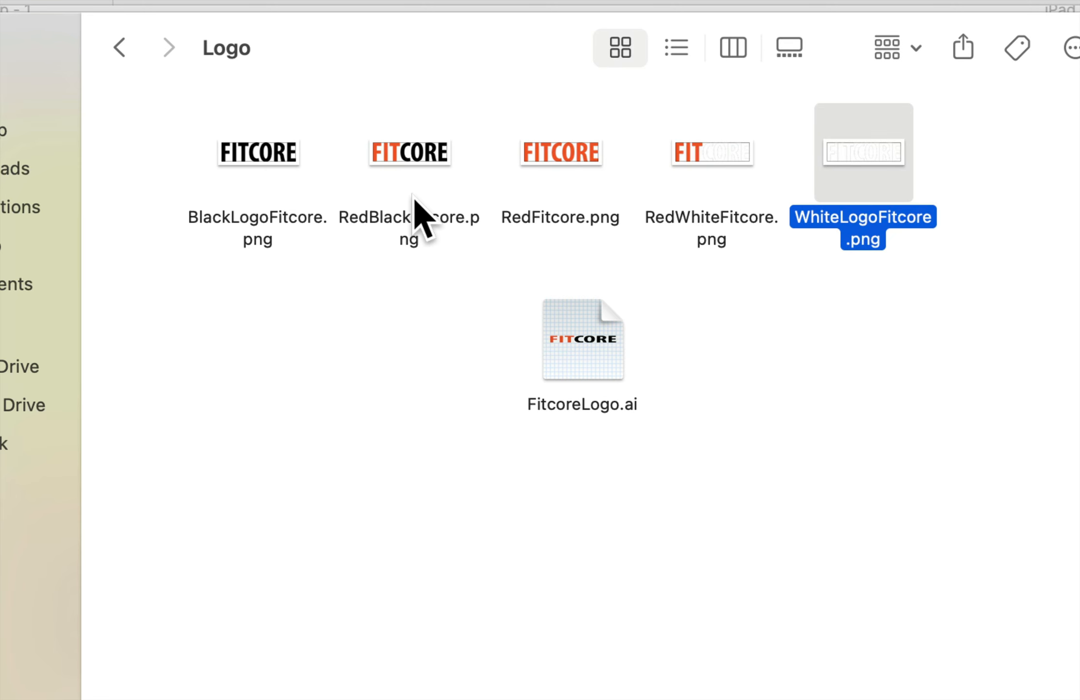
# - Preview RedFitcore.png and the Illustrator file FitcoreLogo.ai, closing each preview
pyautogui.click(572, 162)
pyautogui.press('space')
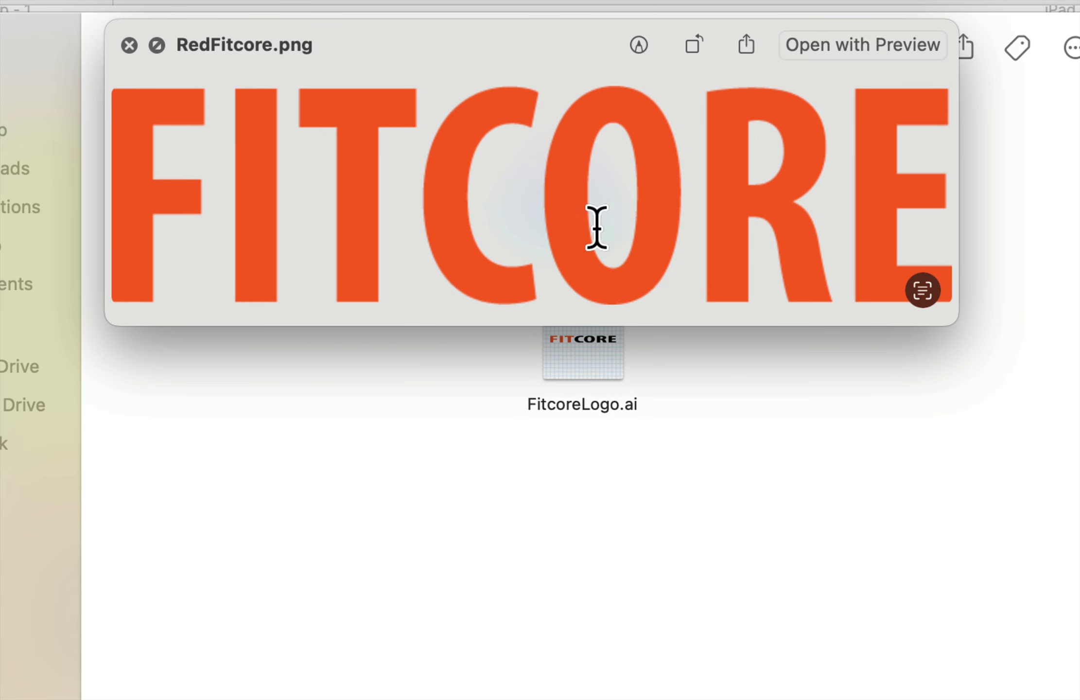
pyautogui.press('space')
pyautogui.click(571, 352)
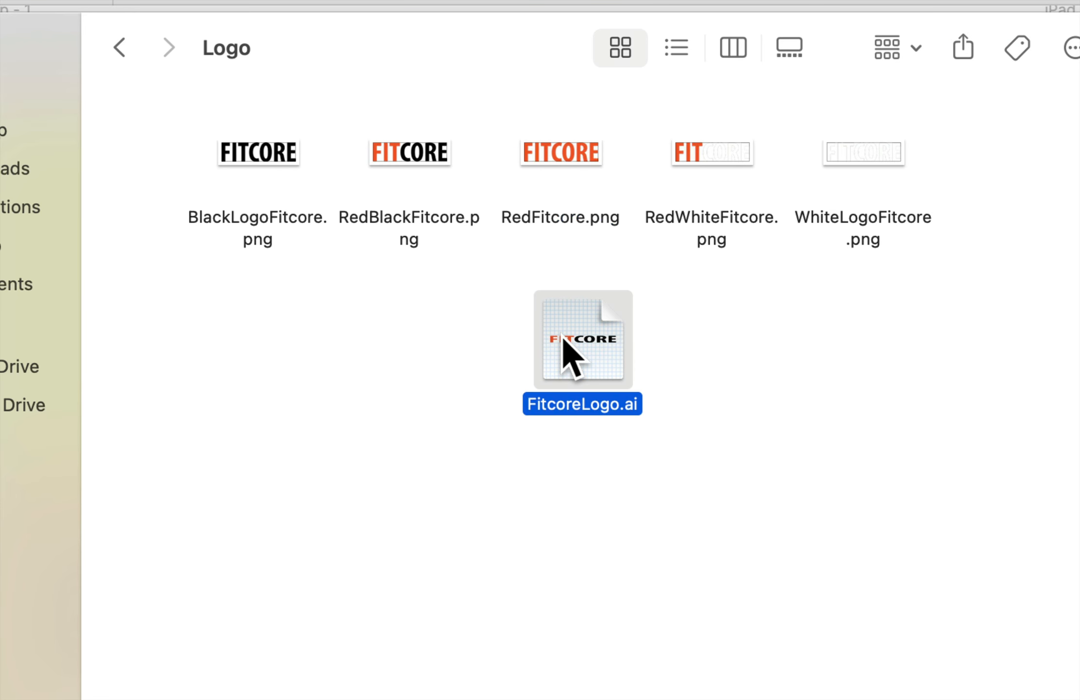
pyautogui.press('space')
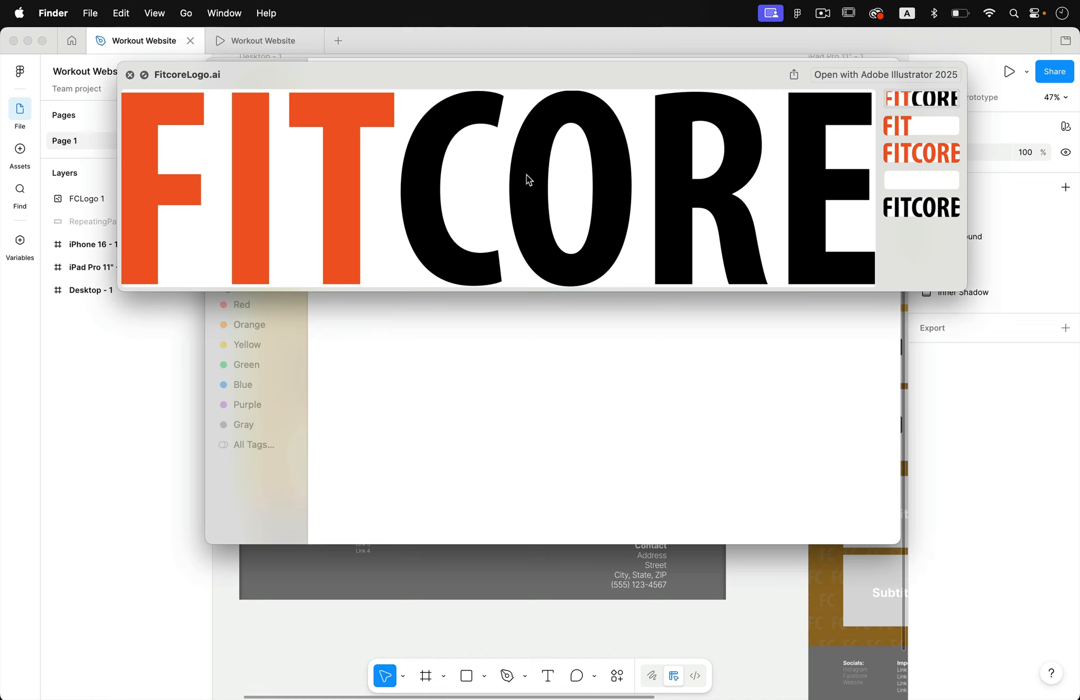
pyautogui.press('space')
pyautogui.click(429, 222)
# - Open the Images folder from the Fitcore Project folder and preview the supplied gym photos, starting with FitCorePhotos1.jpg
pyautogui.click(328, 76)
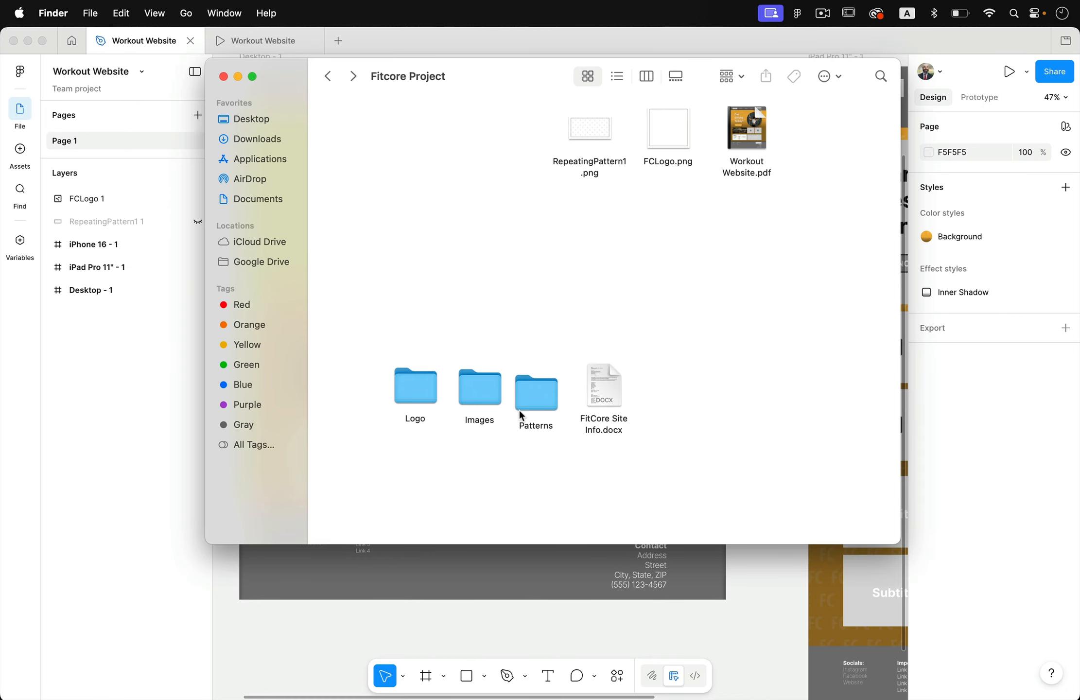
pyautogui.doubleClick(475, 388)
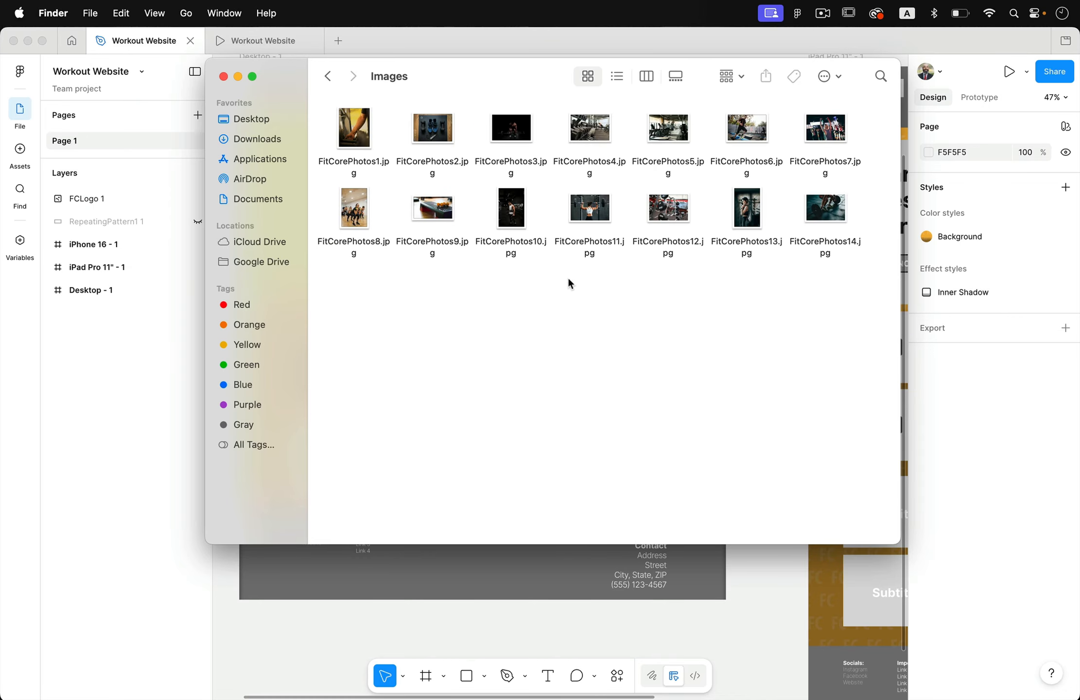
pyautogui.click(355, 131)
pyautogui.press('space')
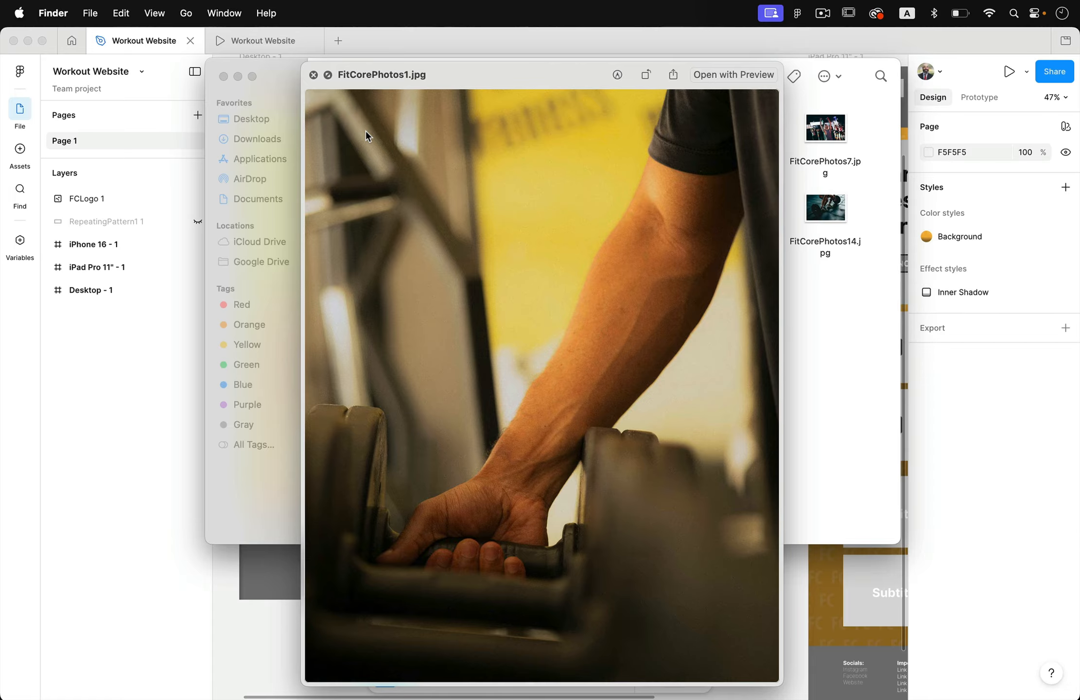
pyautogui.press('Right')
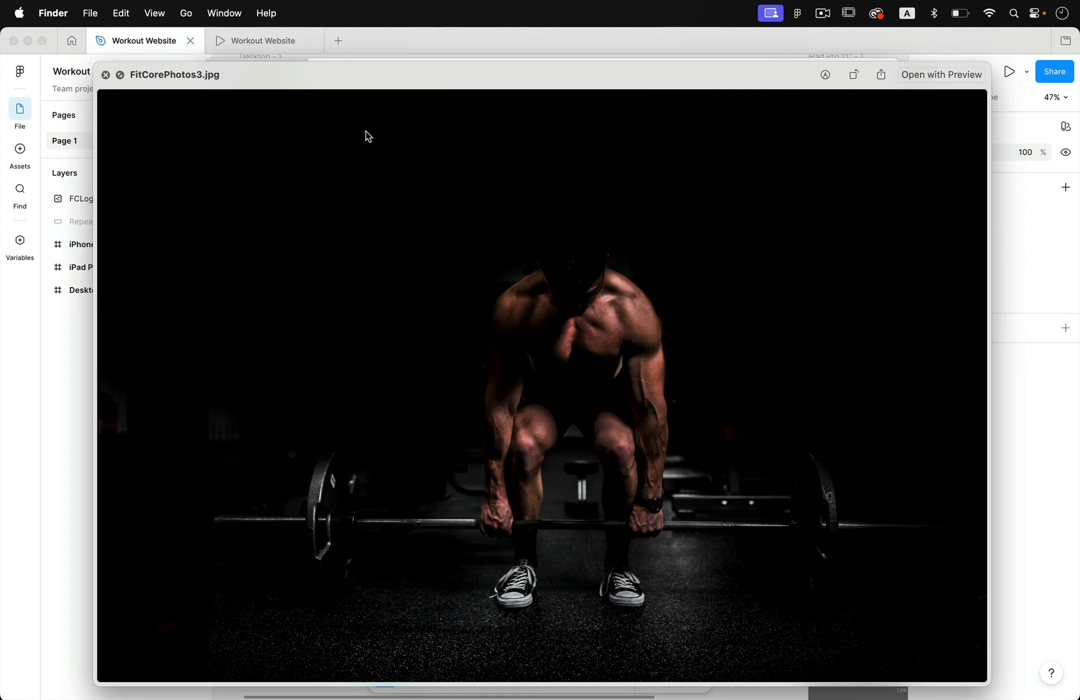
pyautogui.press('Right')
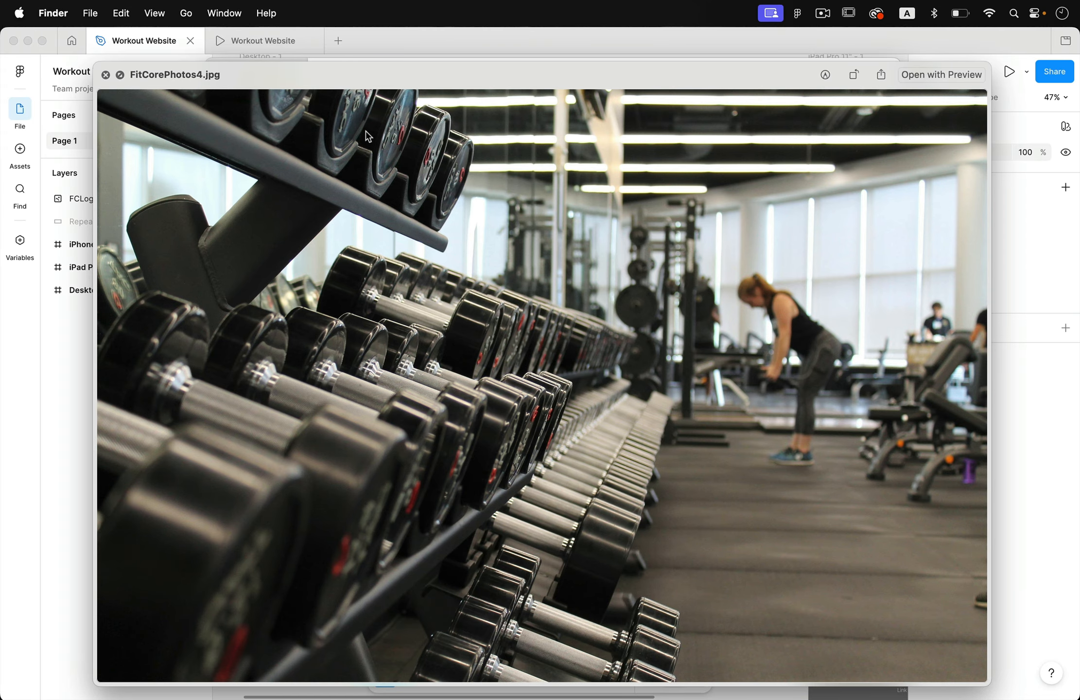
pyautogui.press('Right')
pyautogui.press('Right')
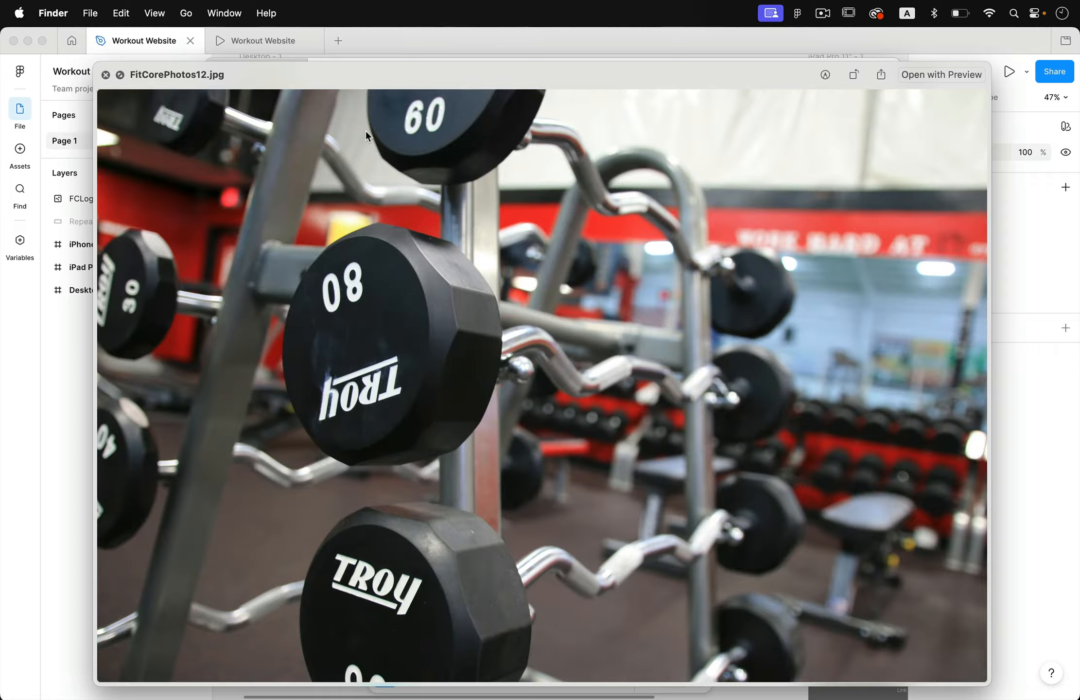
pyautogui.press('Right')
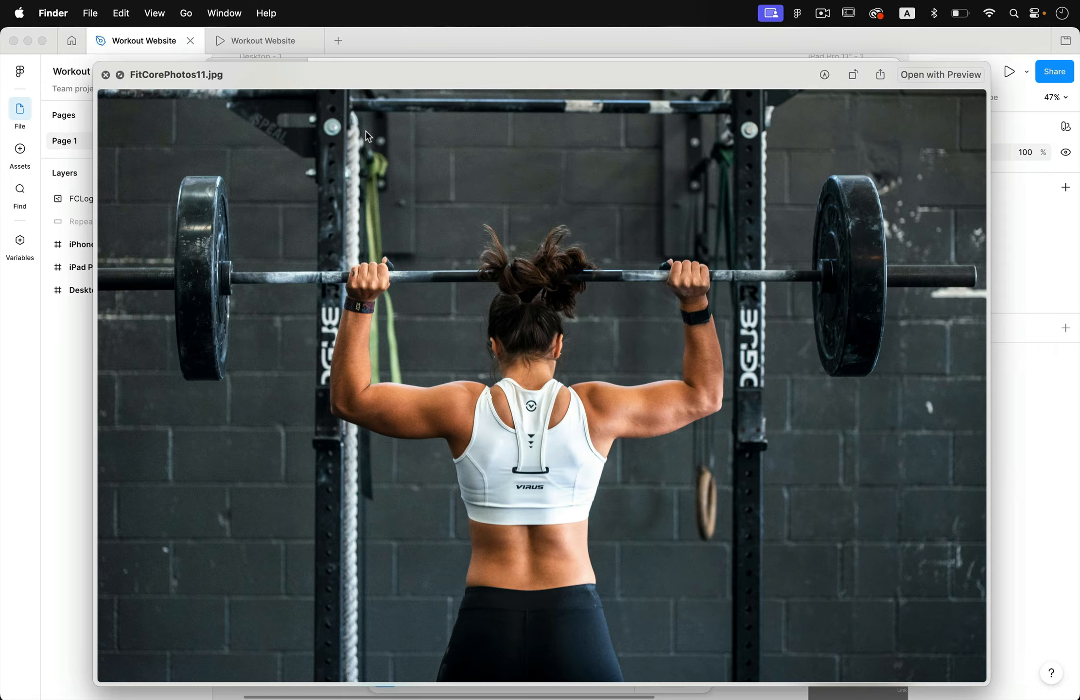
pyautogui.press('Right')
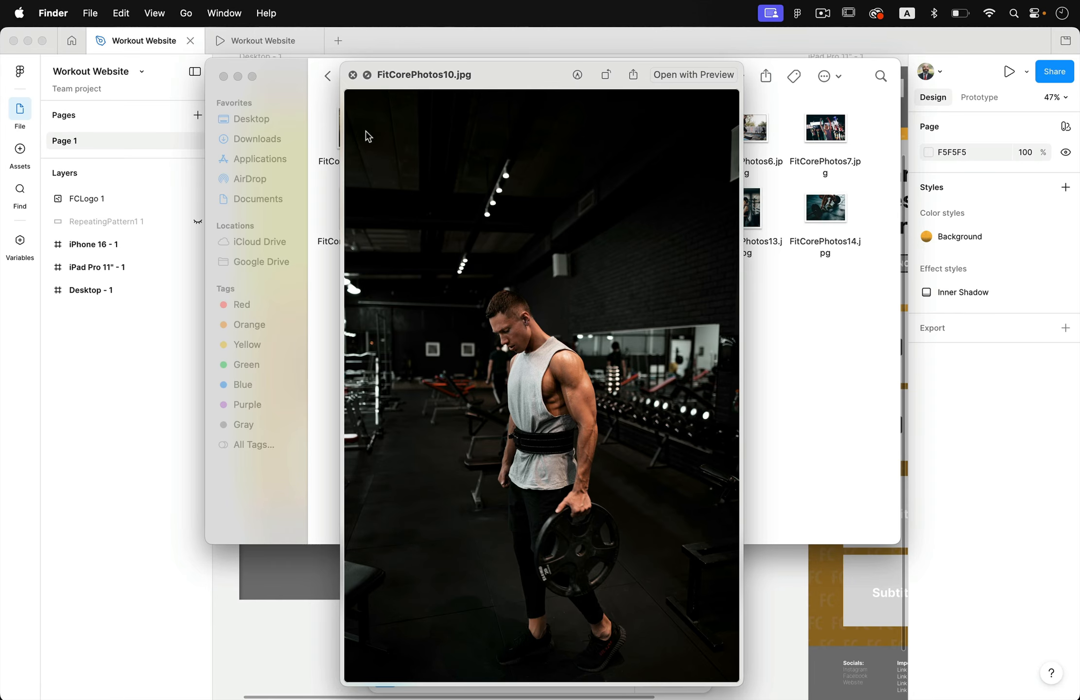
pyautogui.press('space')
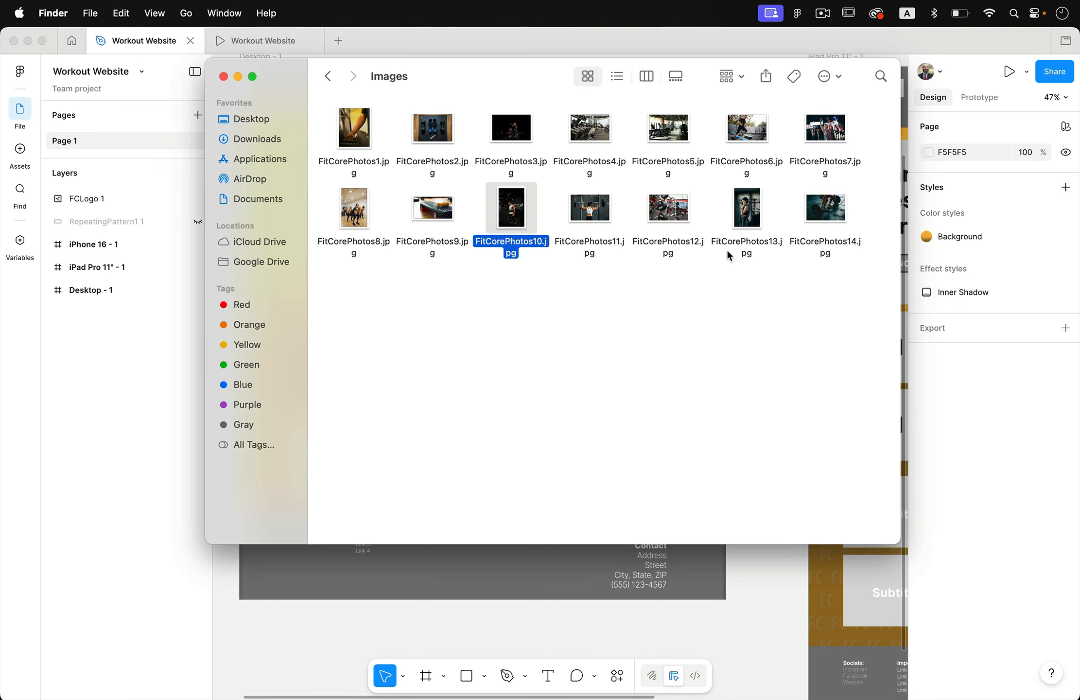
# - Open the project's Patterns folder and preview the pattern images FCPatterns1.png through FCPatterns5.png
pyautogui.click(328, 77)
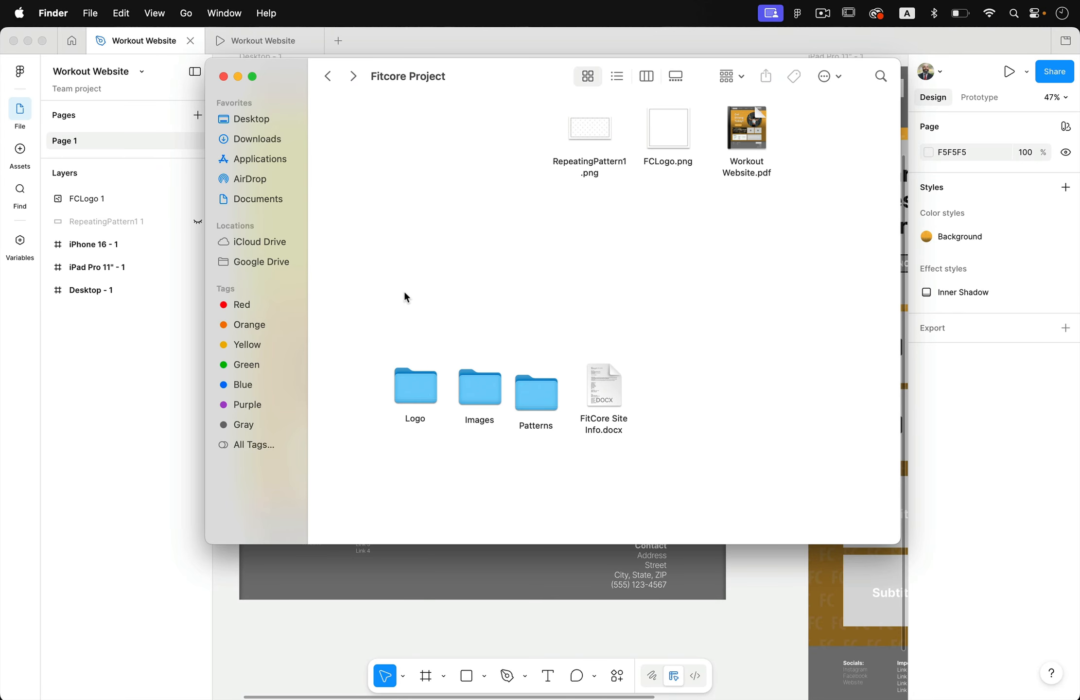
pyautogui.doubleClick(534, 399)
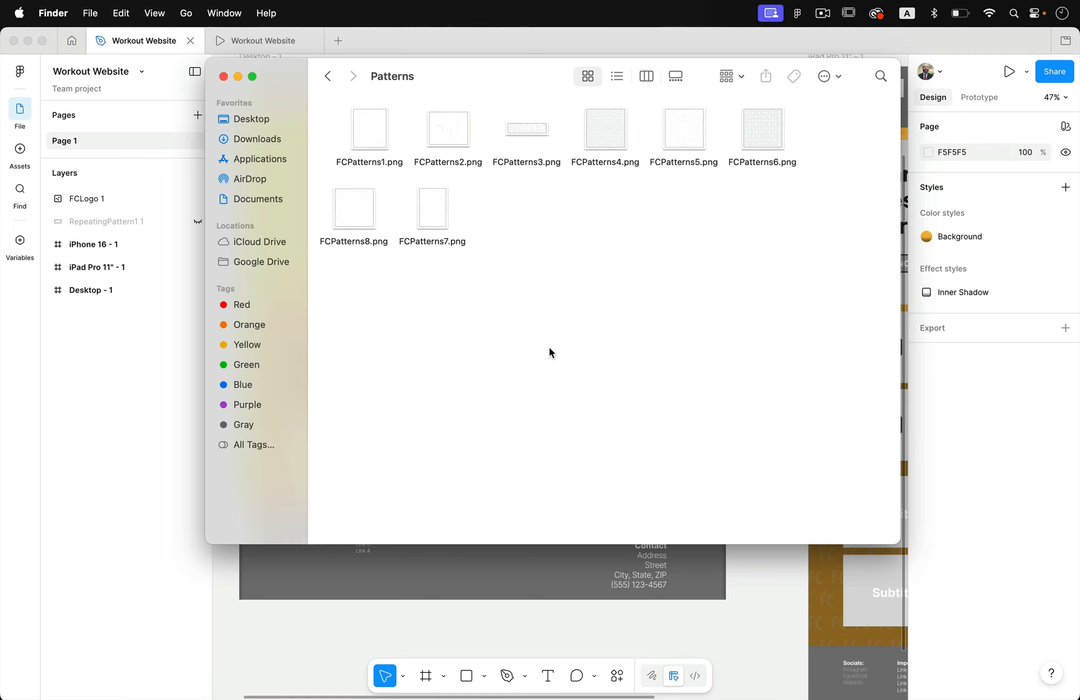
pyautogui.click(384, 136)
pyautogui.press('space')
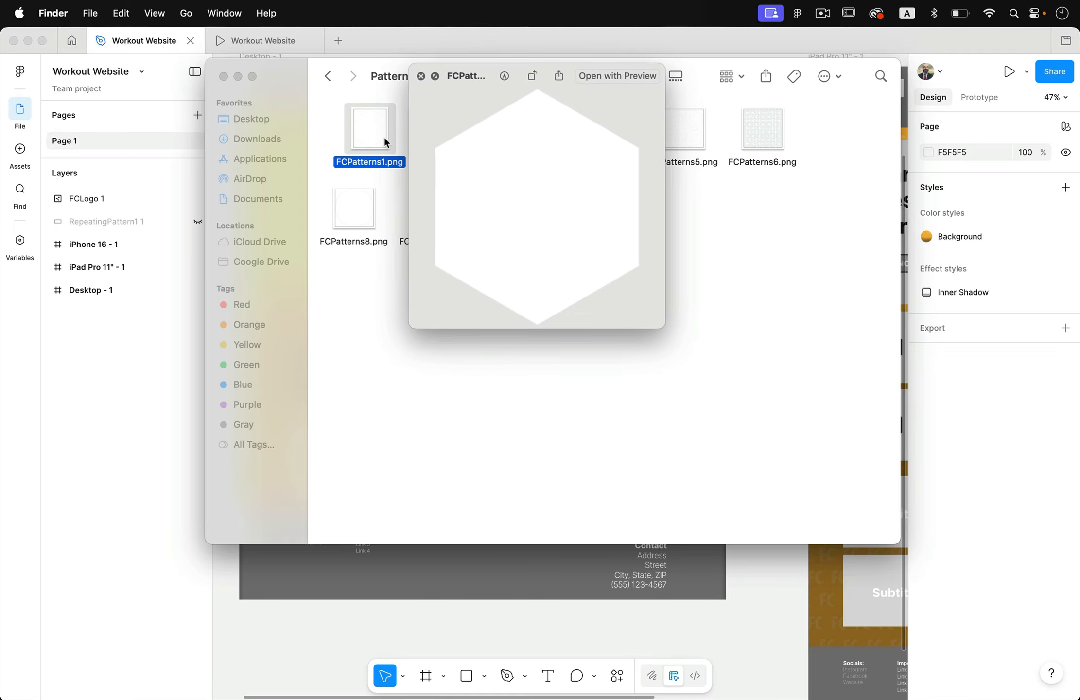
pyautogui.press('Right')
pyautogui.press('Right')
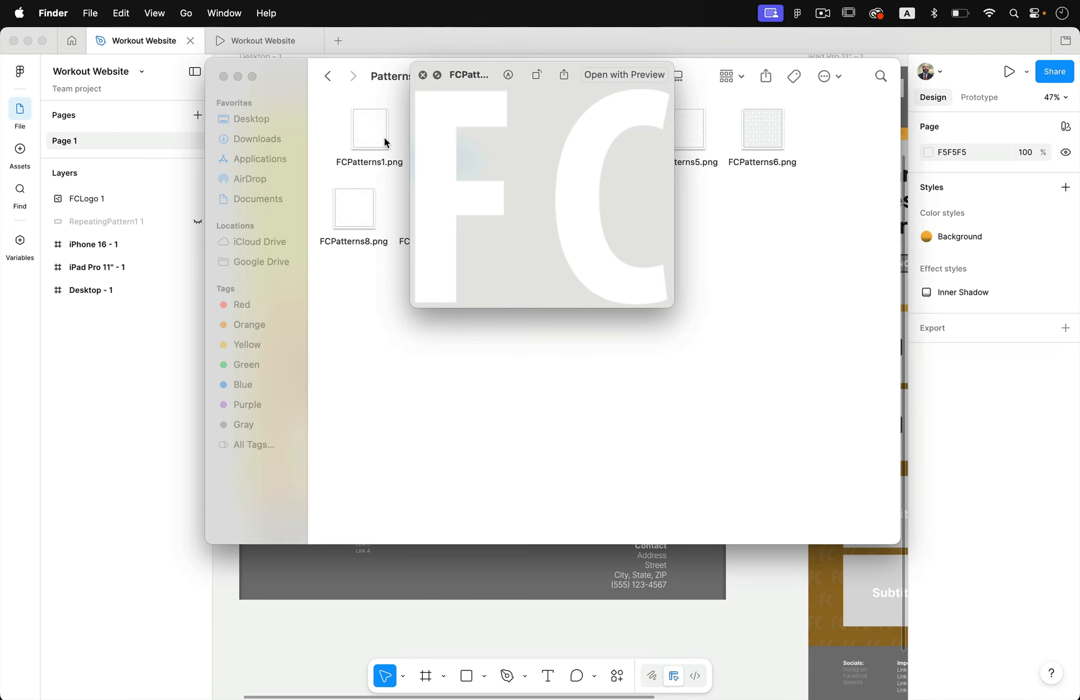
pyautogui.press('Right')
pyautogui.press('Right')
pyautogui.press('Right')
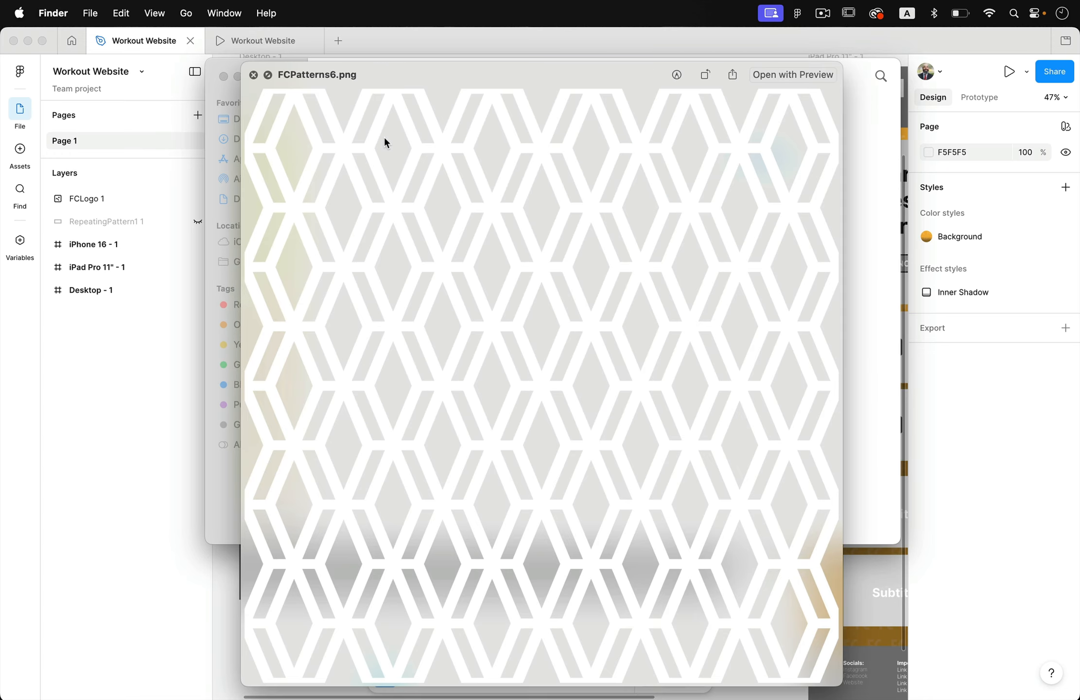
pyautogui.press('space')
# - Preview FCPatterns8.png and the neighbouring FCPatterns7.png, then return to the Fitcore Project folder
pyautogui.click(349, 198)
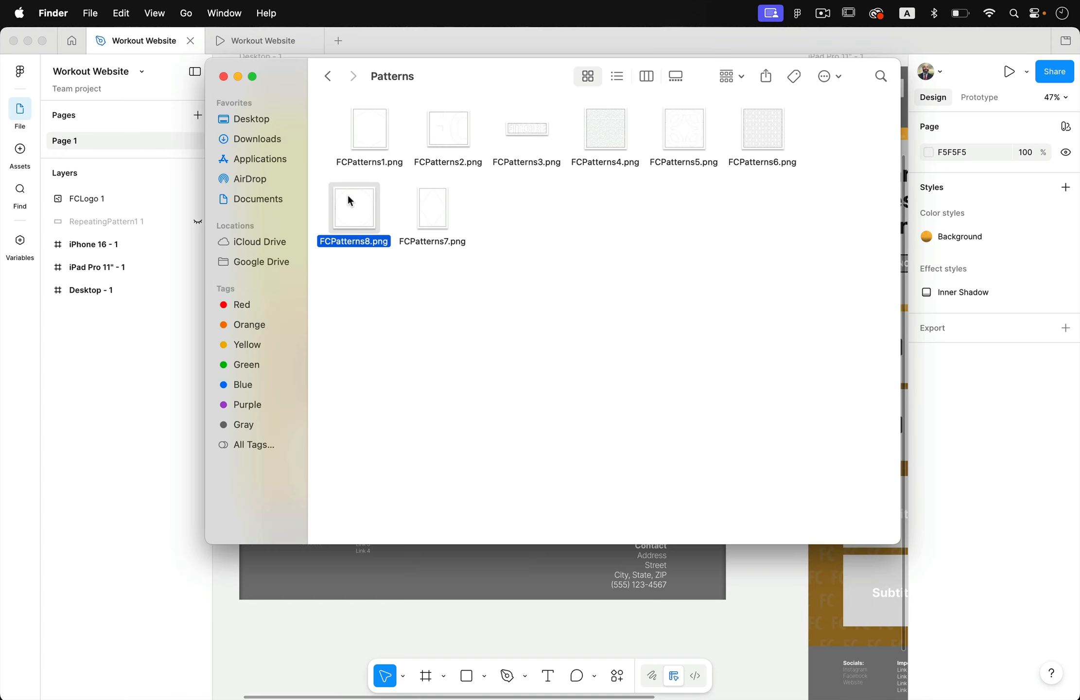
pyautogui.press('space')
pyautogui.press('Right')
pyautogui.press('Left')
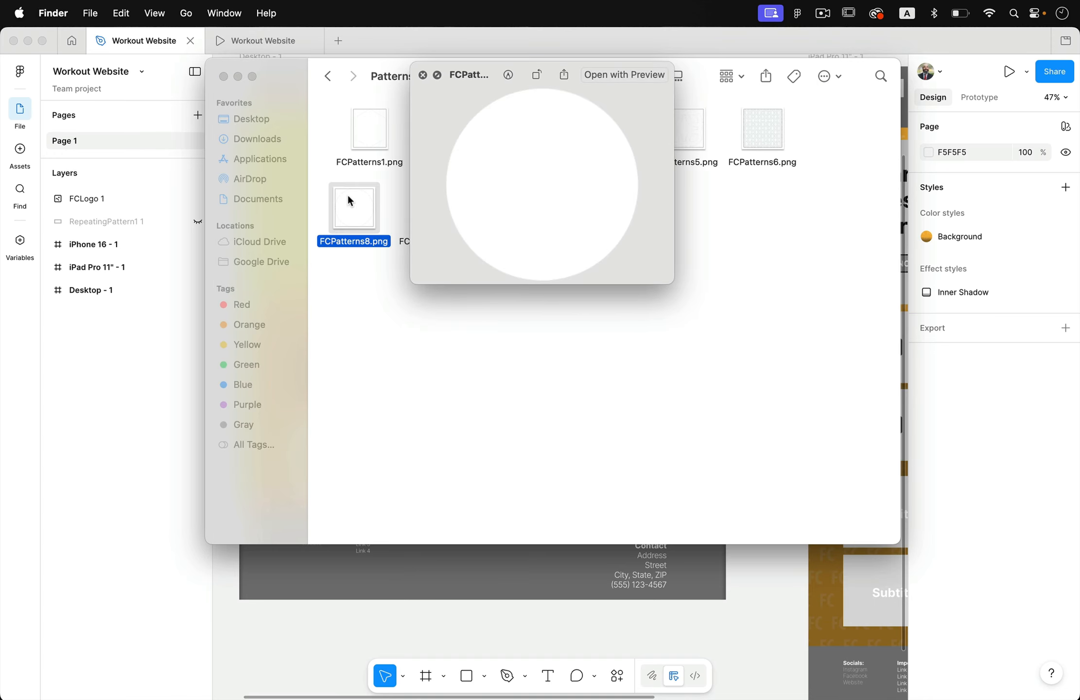
pyautogui.press('space')
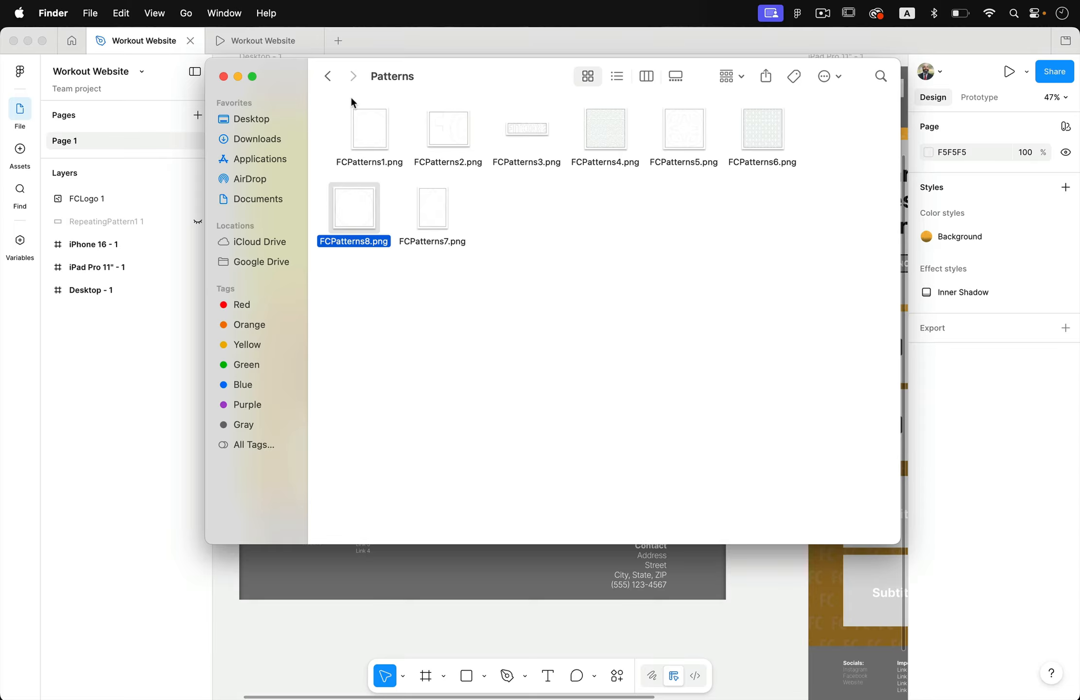
pyautogui.click(327, 76)
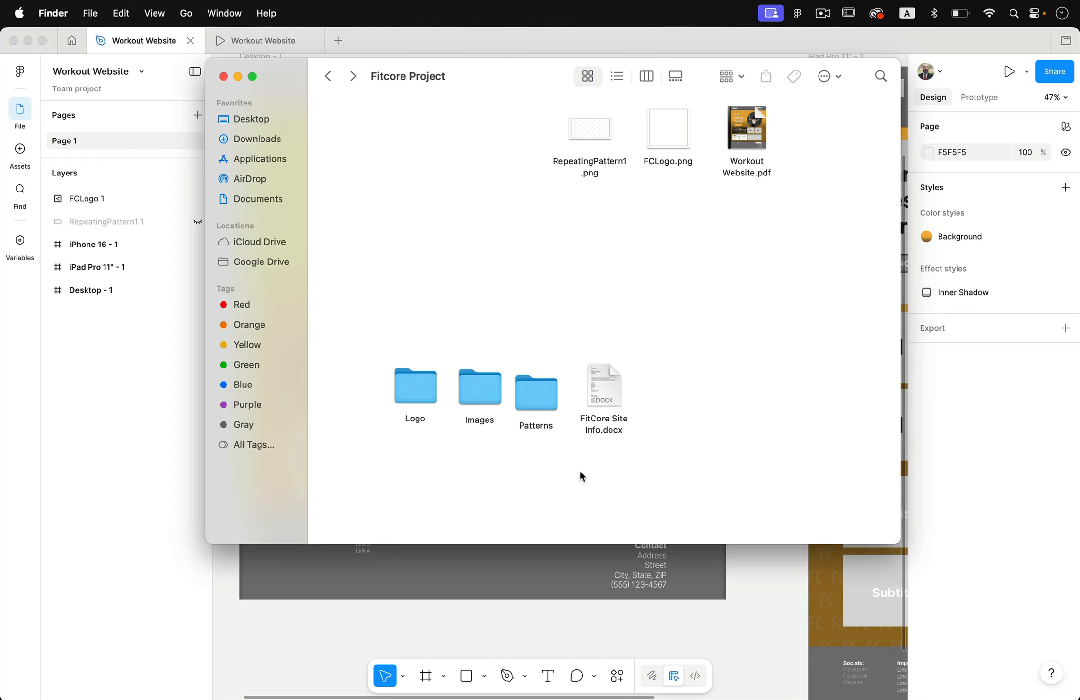
# - Switch to Figma, select the desktop design's subtitle callout rectangle and review the surrounding hero, cards, amenities and footer sections
pyautogui.click(576, 640)
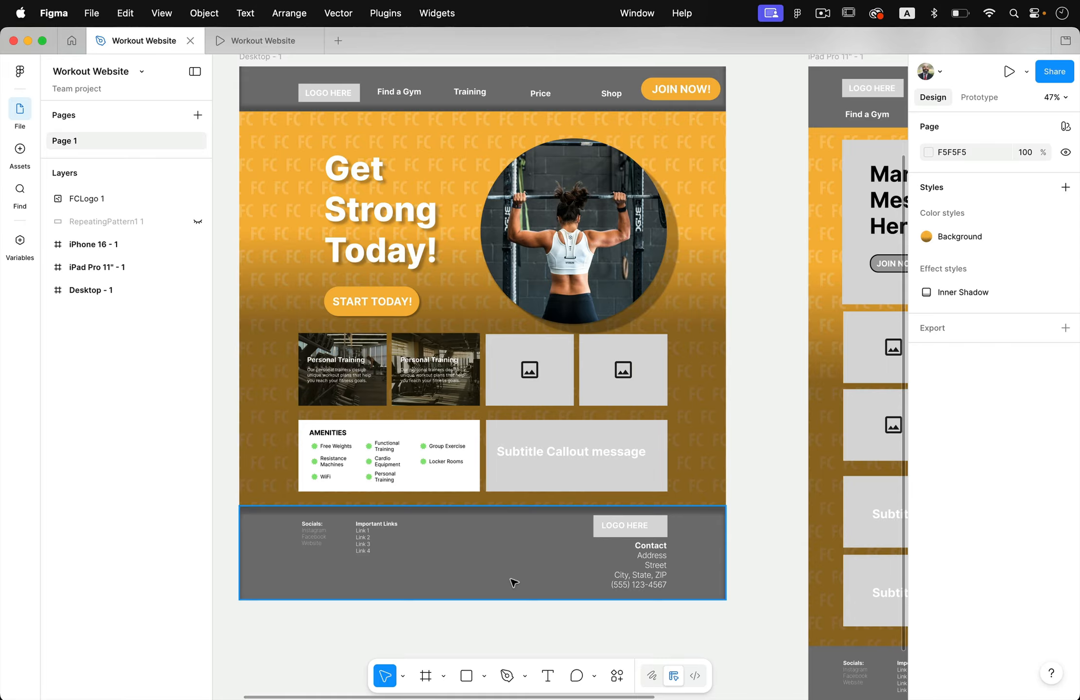
pyautogui.click(538, 486)
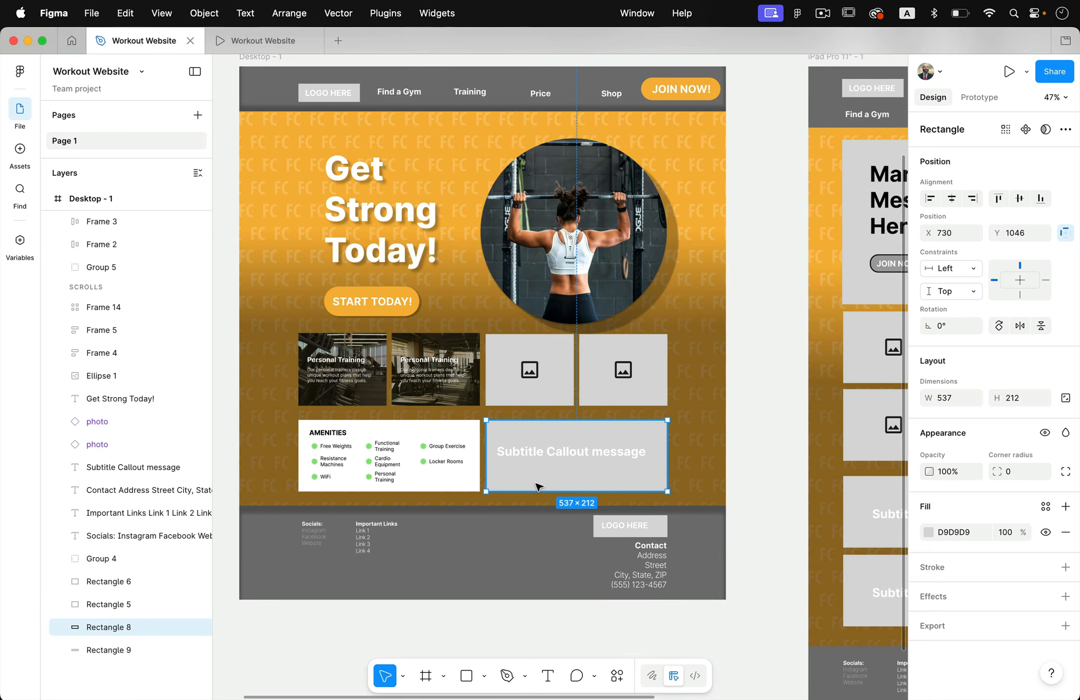
pyautogui.scroll(3, 579, 481)
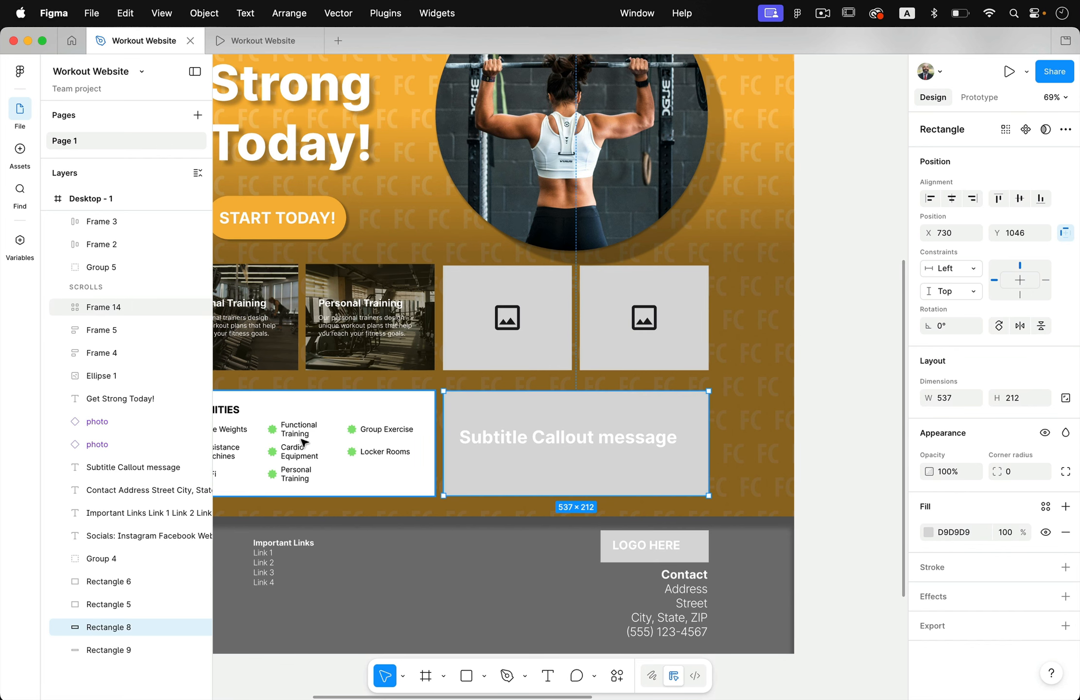
pyautogui.scroll(5, 316, 462)
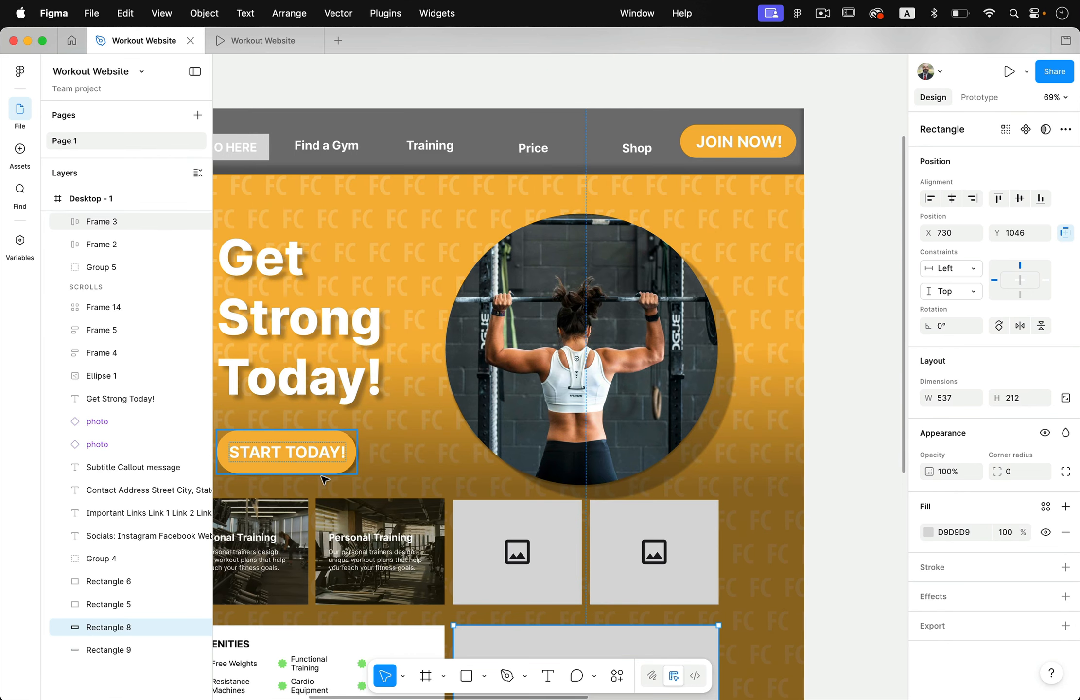
pyautogui.scroll(-7, 324, 481)
pyautogui.hscroll(-1, 325, 480)
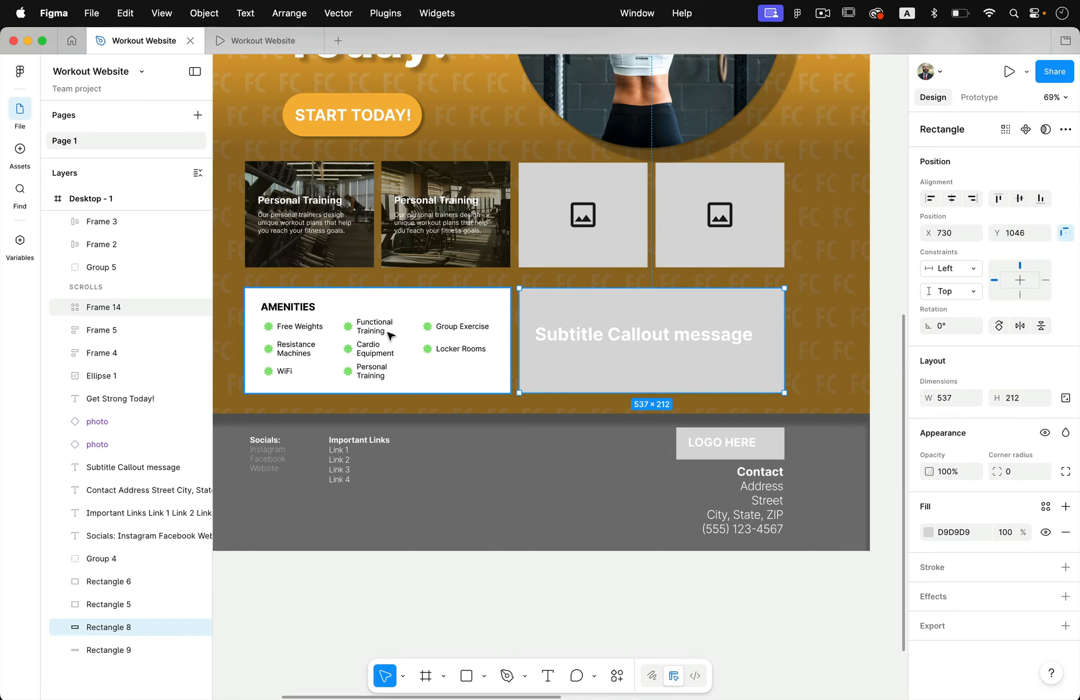
# - Clear the selection and compare the Desktop, iPad Pro 11" and iPhone 16 layouts, examining their hero, card, callout and footer sections
pyautogui.click(570, 605)
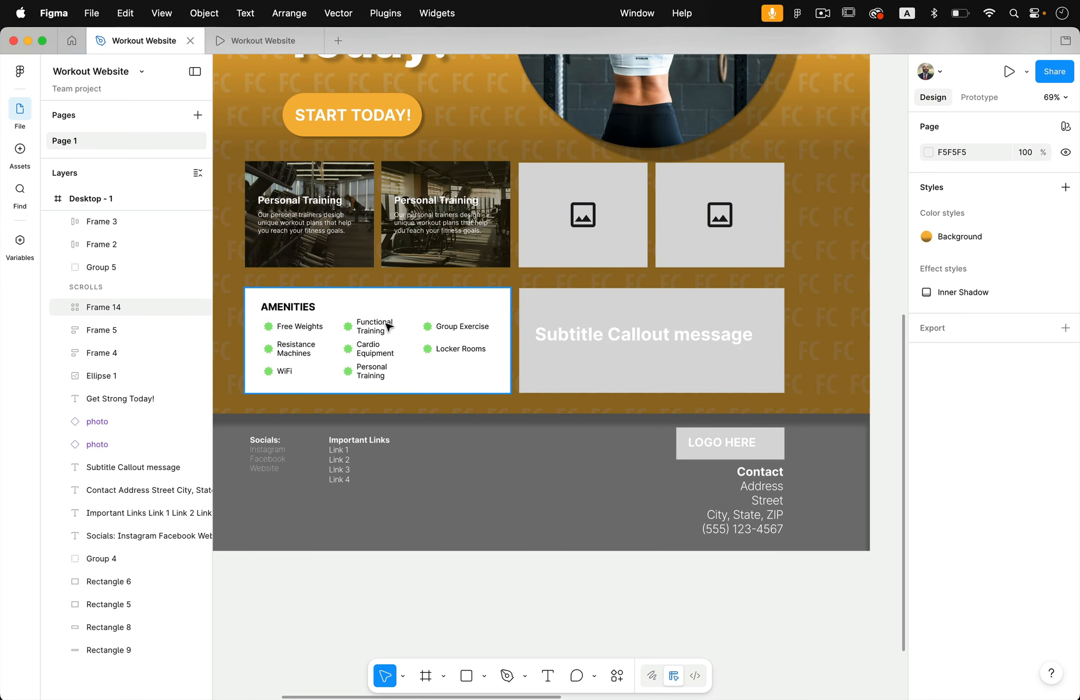
pyautogui.scroll(-5, 459, 593)
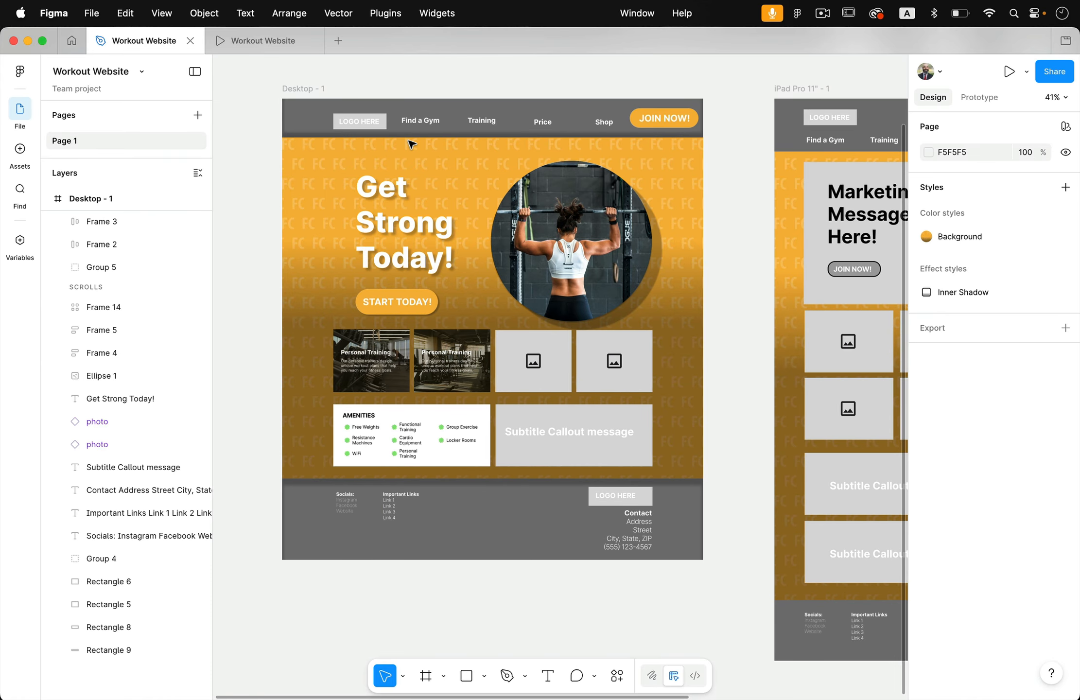
pyautogui.hscroll(5, 485, 198)
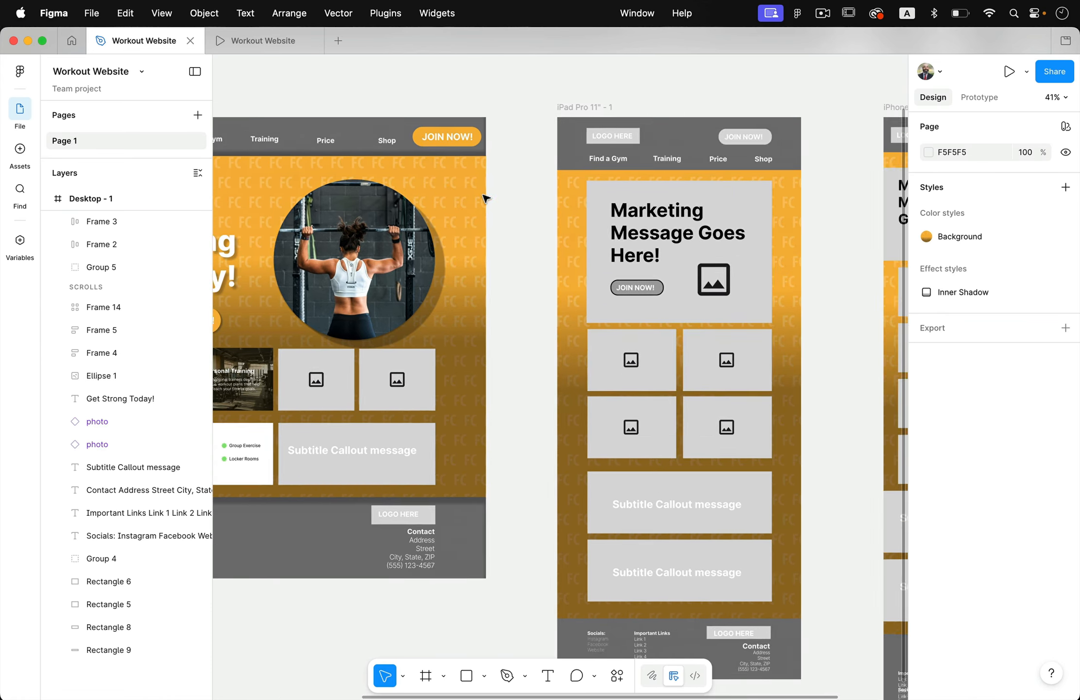
pyautogui.hscroll(5, 485, 198)
pyautogui.scroll(-2, 486, 200)
pyautogui.hscroll(-2, 486, 200)
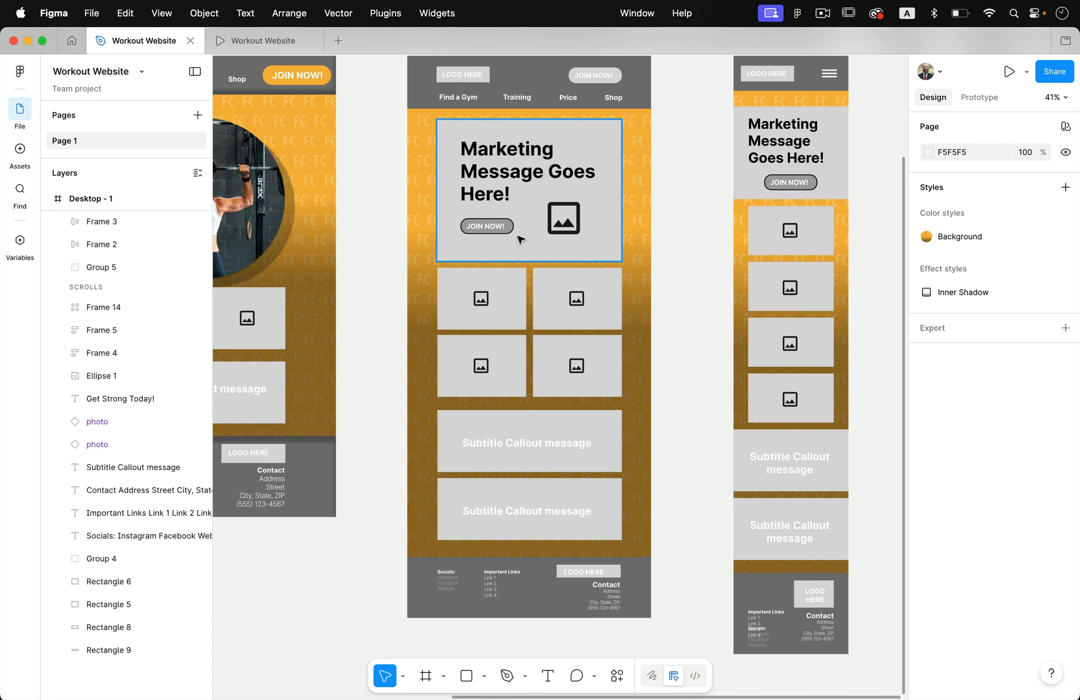
pyautogui.hscroll(5, 534, 308)
pyautogui.scroll(-2, 534, 307)
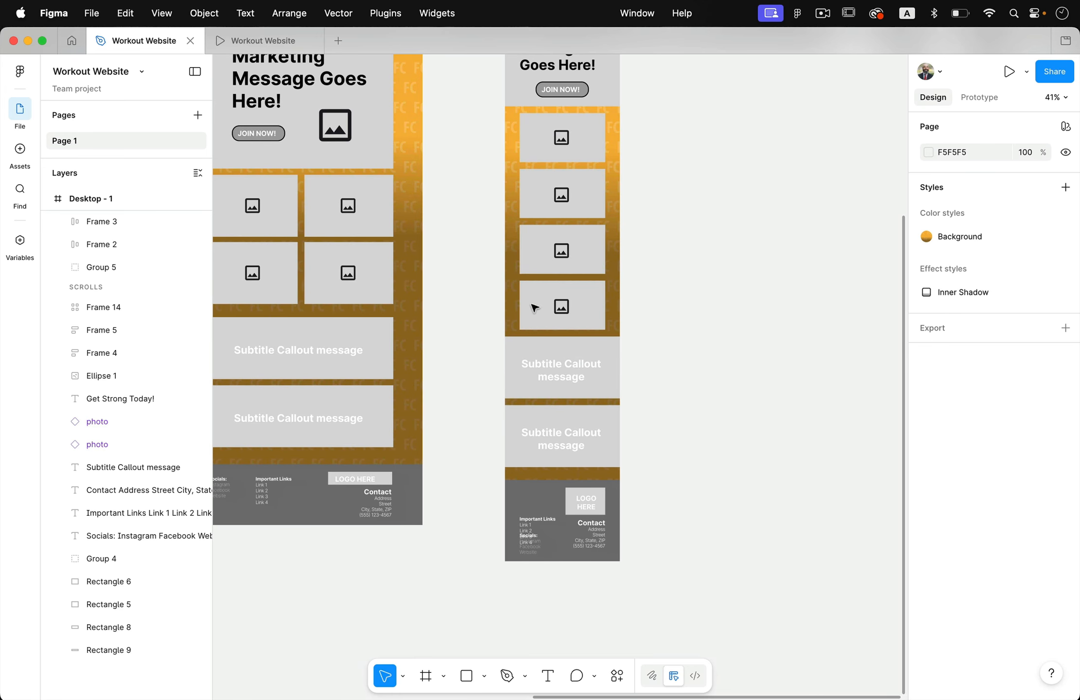
pyautogui.scroll(2, 530, 299)
pyautogui.hscroll(-1, 530, 299)
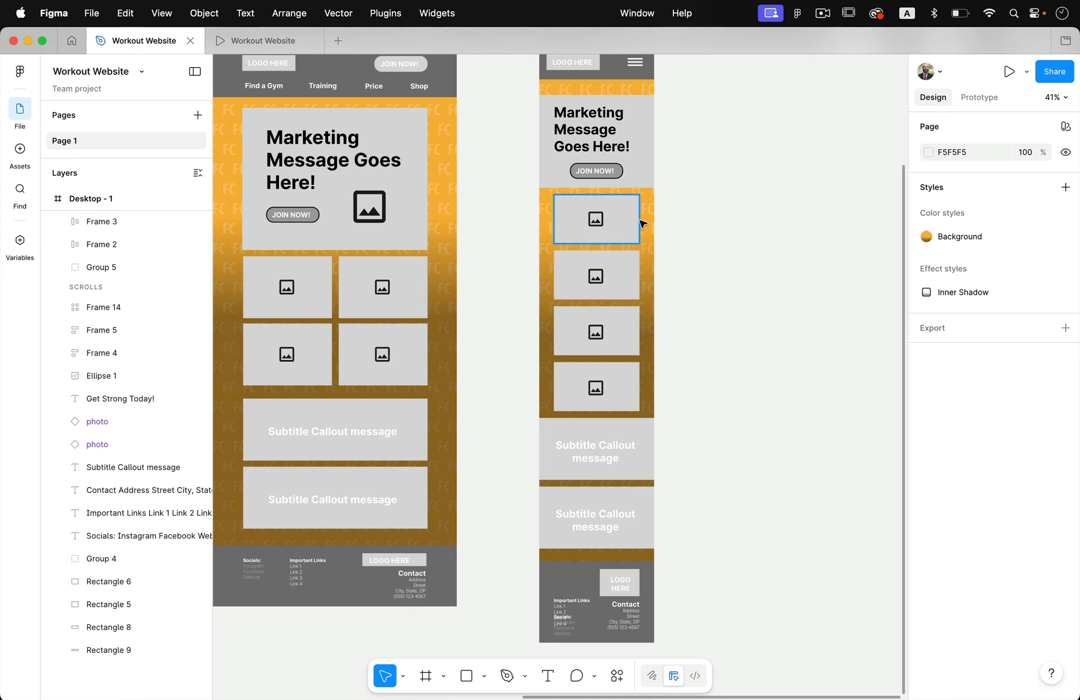
pyautogui.scroll(4, 630, 399)
pyautogui.hscroll(-2, 630, 400)
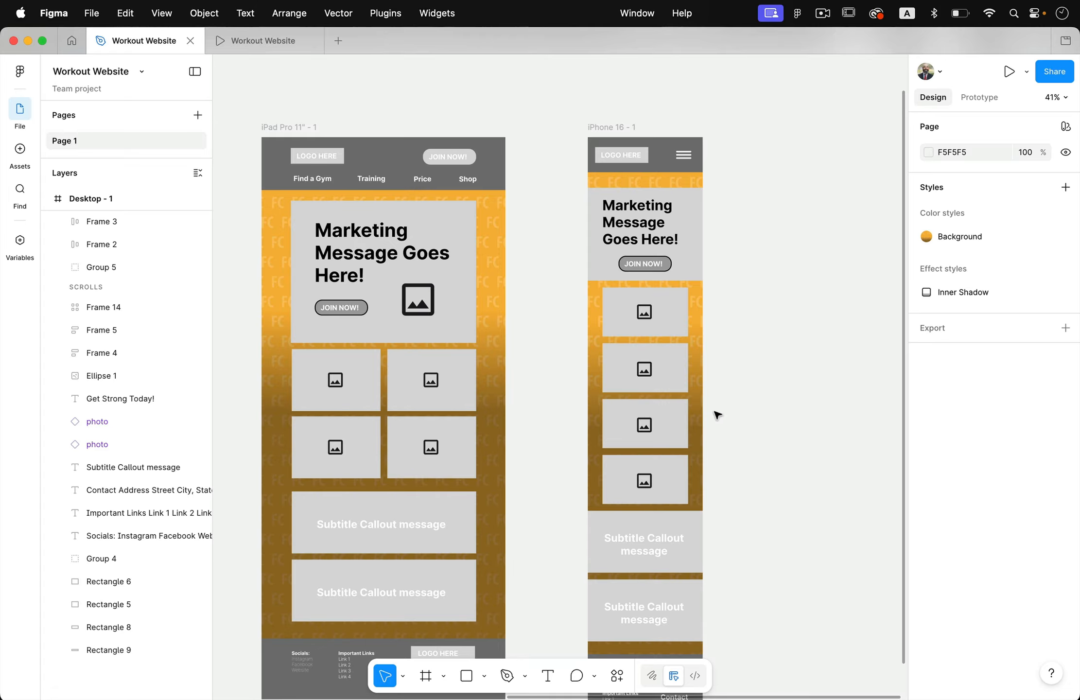
pyautogui.hscroll(-10, 718, 415)
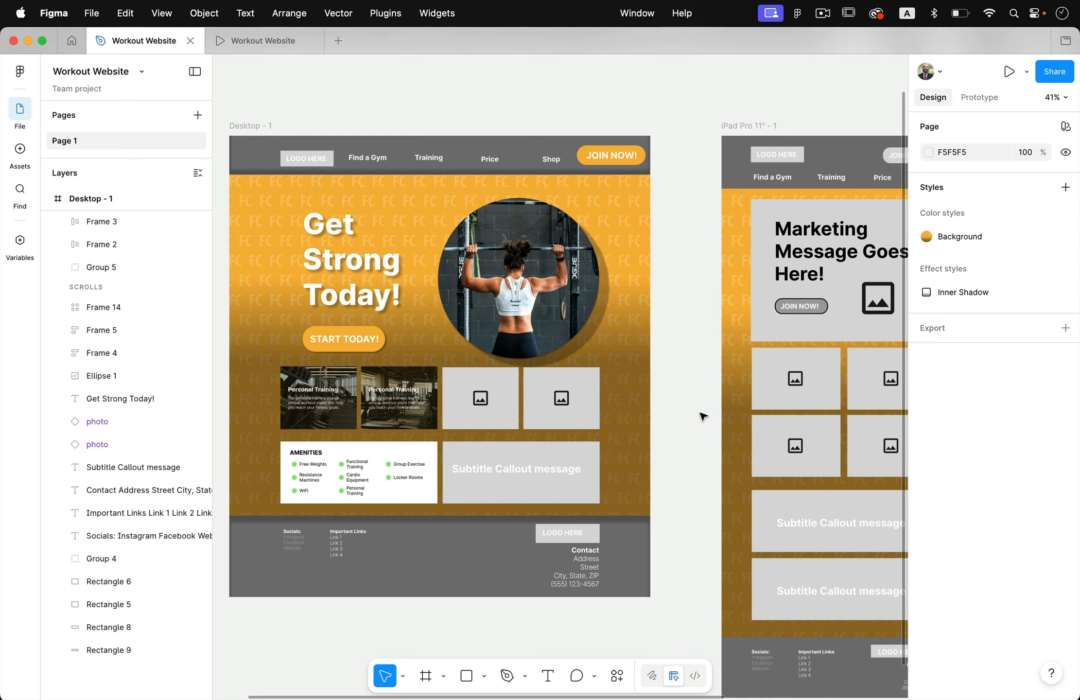
# - Examine the file's saving and export commands, such as Save Local Copy and Export Frames to PDF, and close the list without choosing any
pyautogui.click(103, 10)
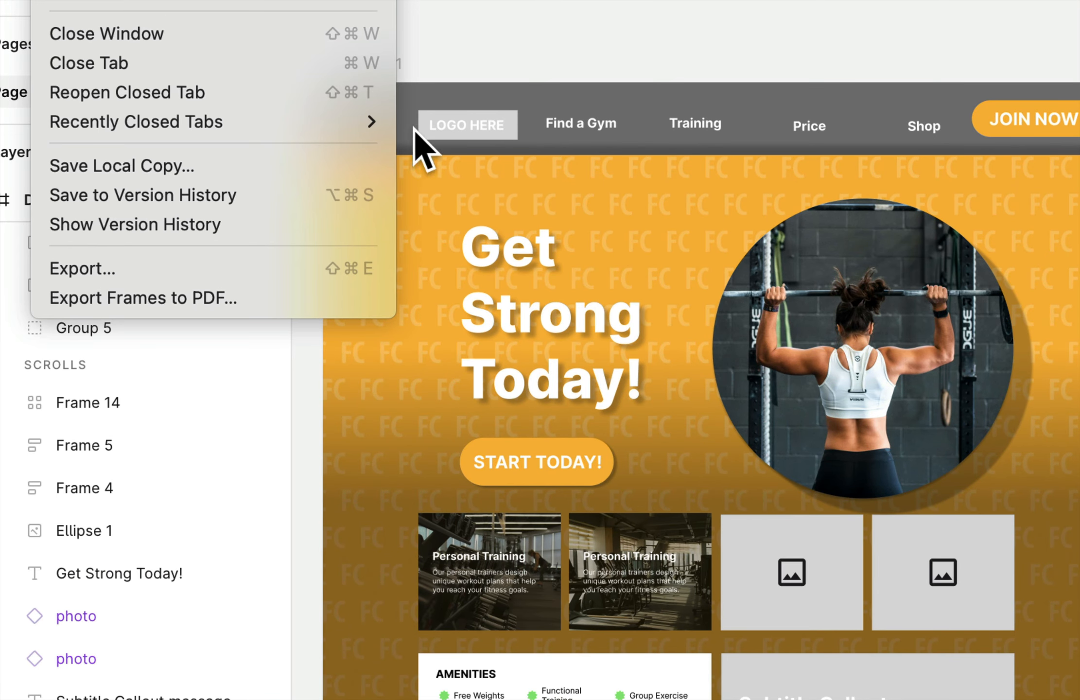
pyautogui.click(470, 69)
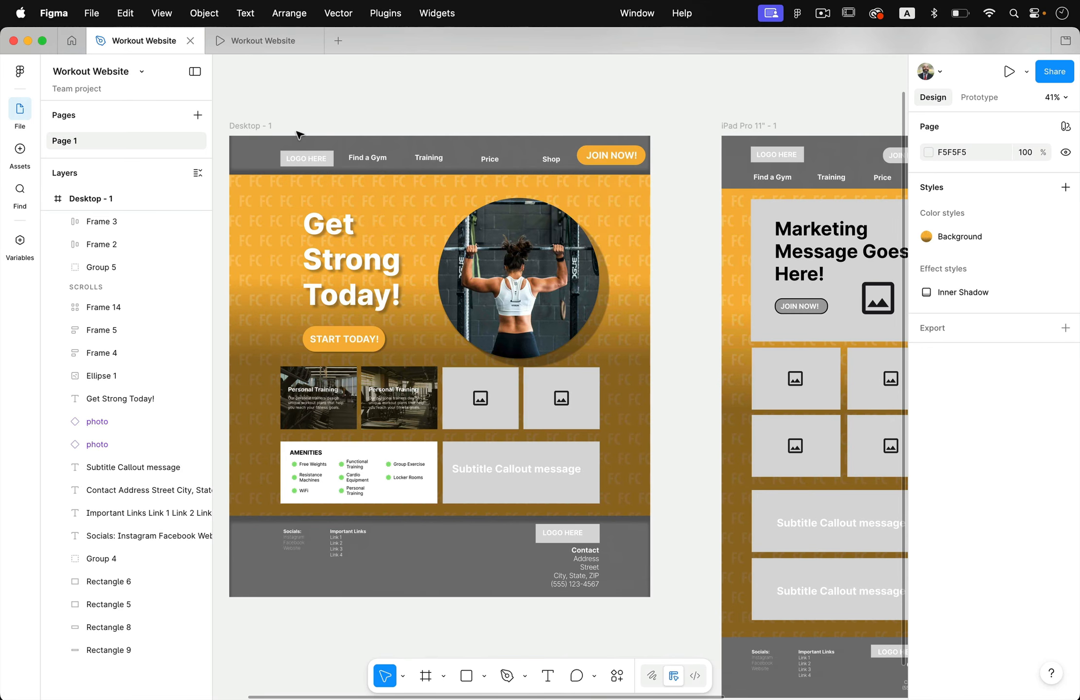
pyautogui.scroll(-2, 299, 134)
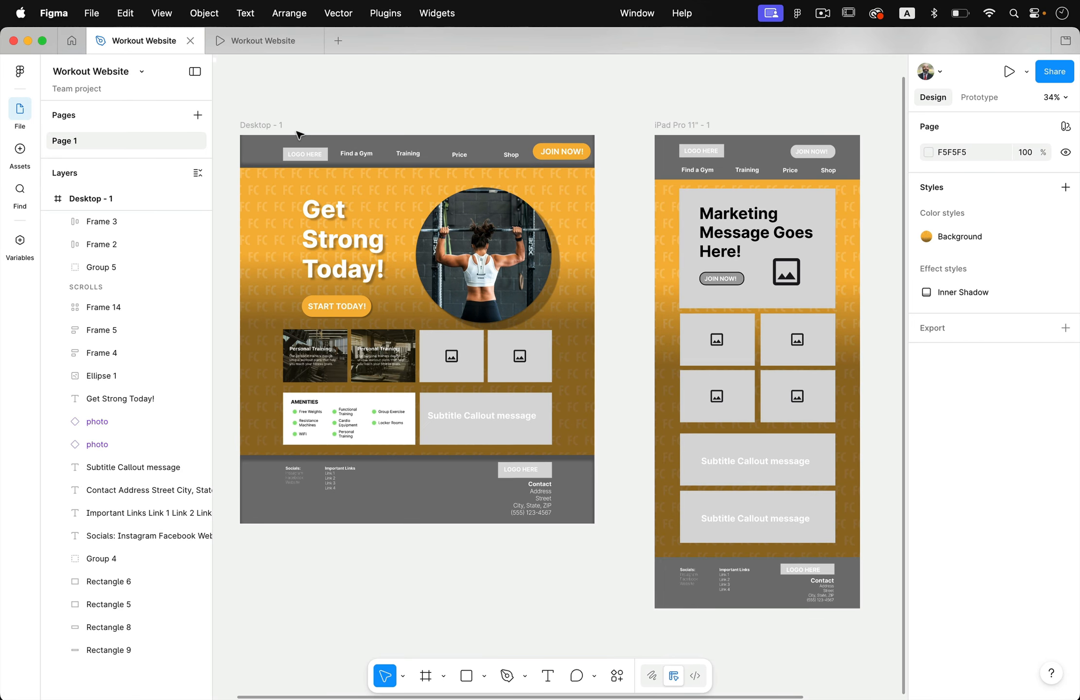